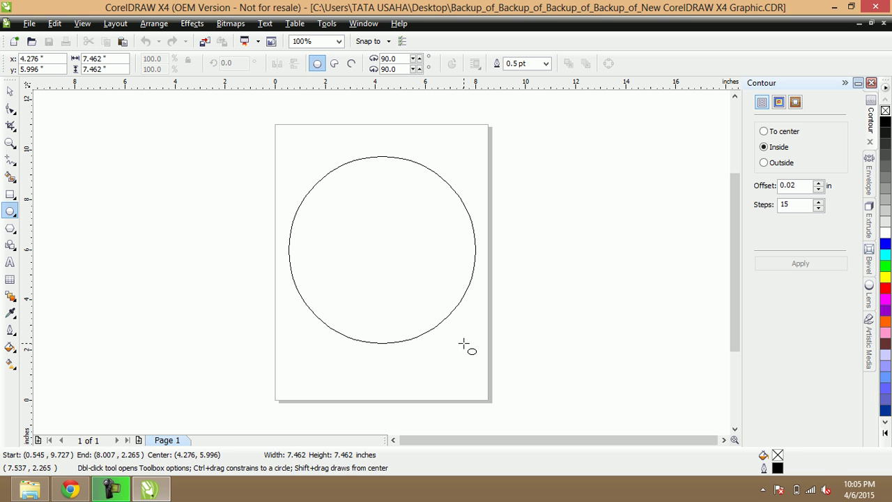
- Draw a five-sided polygon about 2.36 by 2.17 inches inside the circle and position it near the circle's centre
left_click(10, 229)
left_click_drag(351, 214, 412, 272)
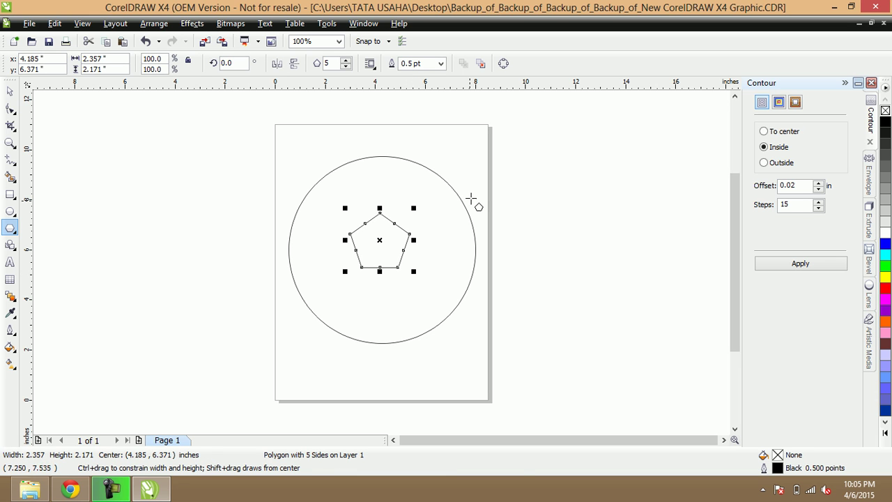
left_click(10, 91)
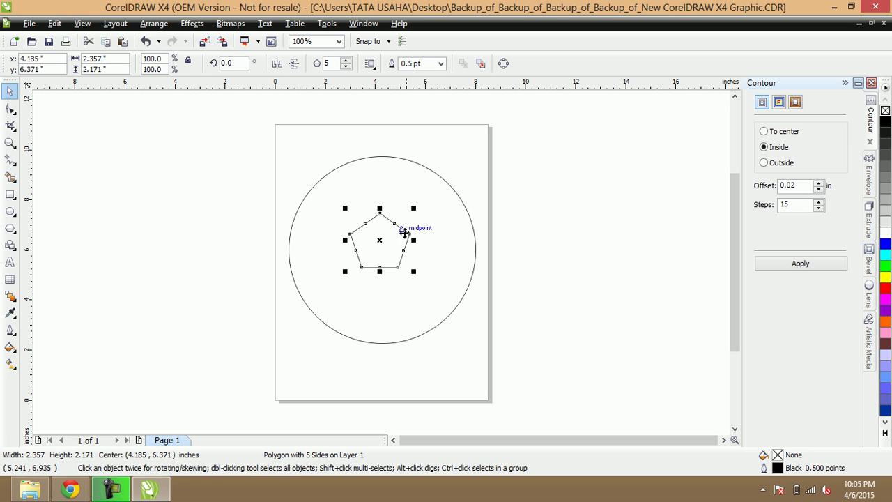
left_click_drag(398, 245, 404, 250)
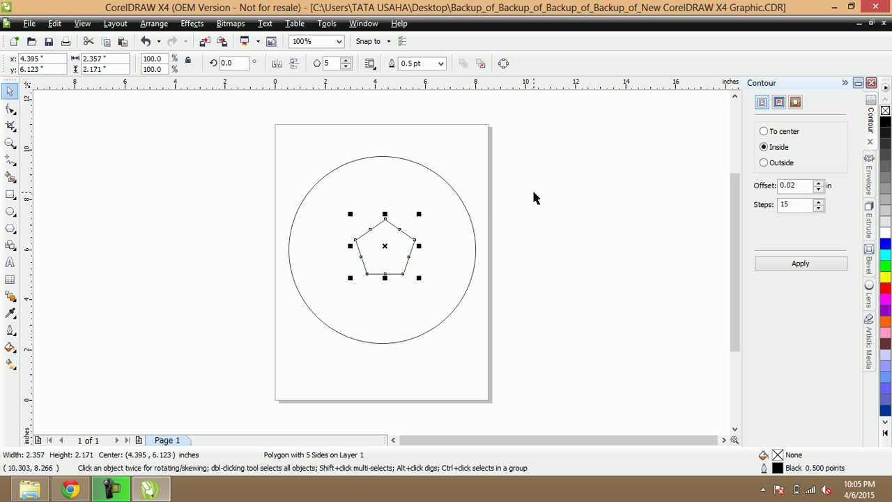
left_click(533, 193)
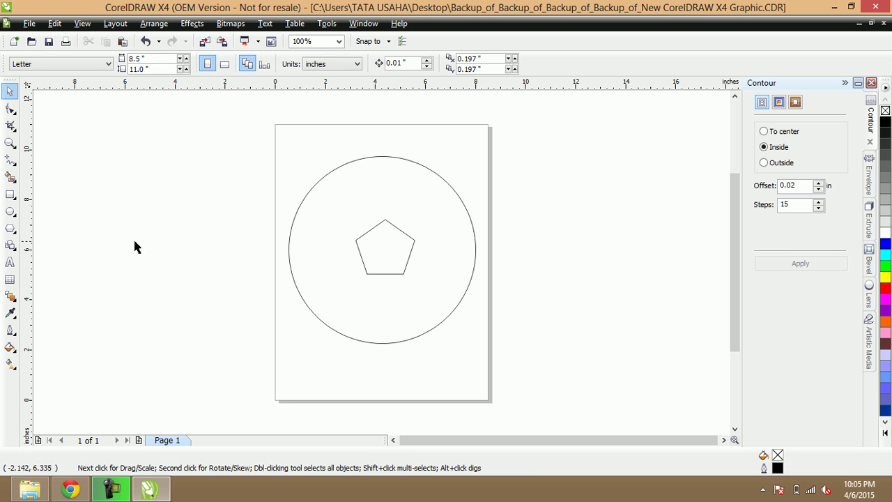
- Draw straight polyline spokes outward from the pentagon's right and top corners, about 1.1 inches long each
left_click(13, 161)
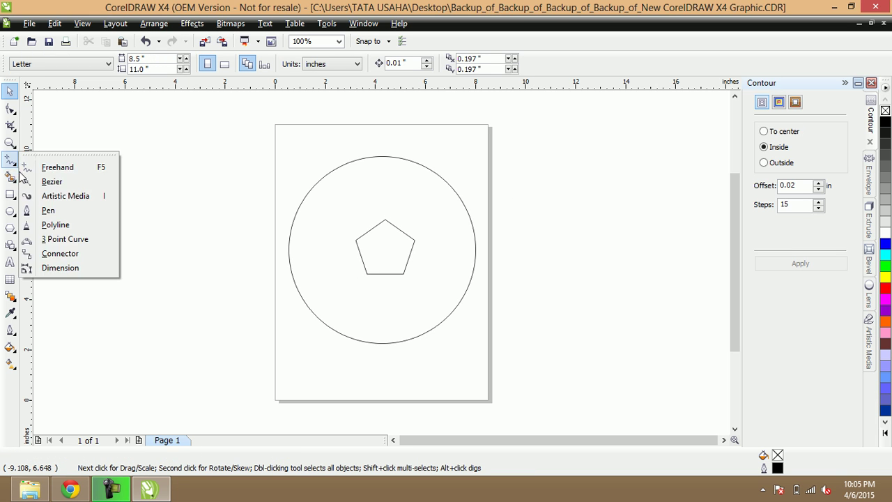
left_click(62, 230)
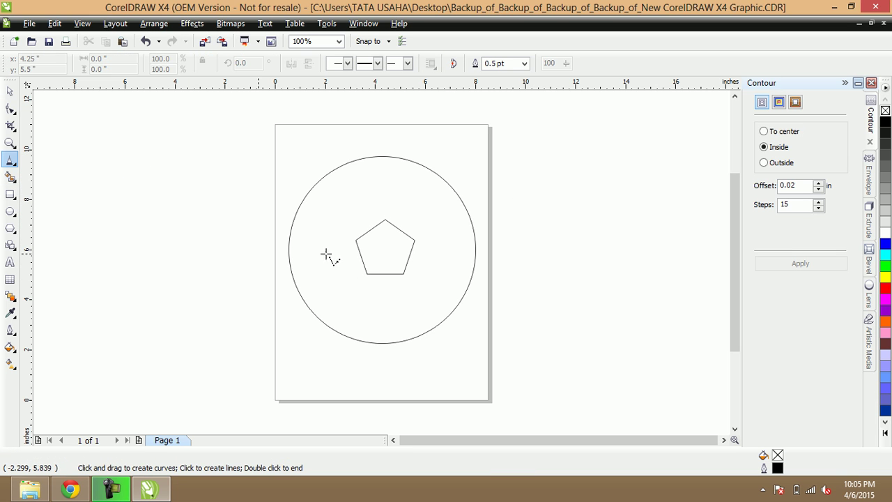
left_click(415, 240)
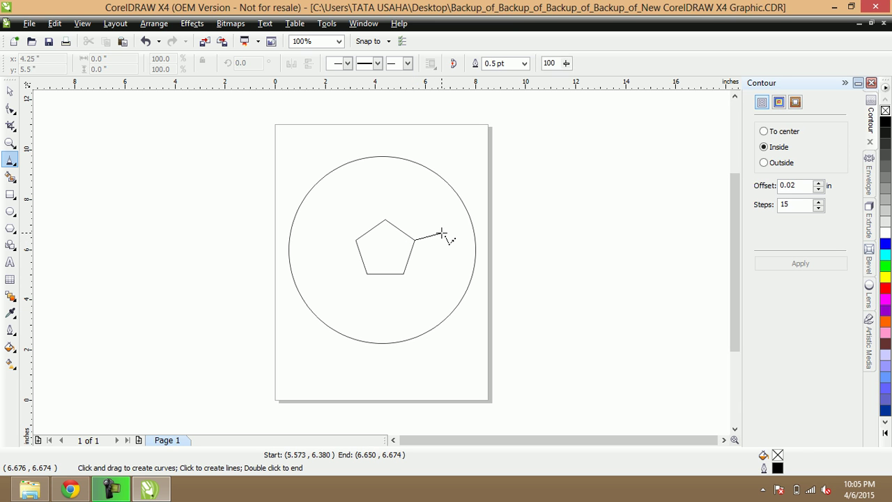
double_click(442, 234)
left_click(385, 219)
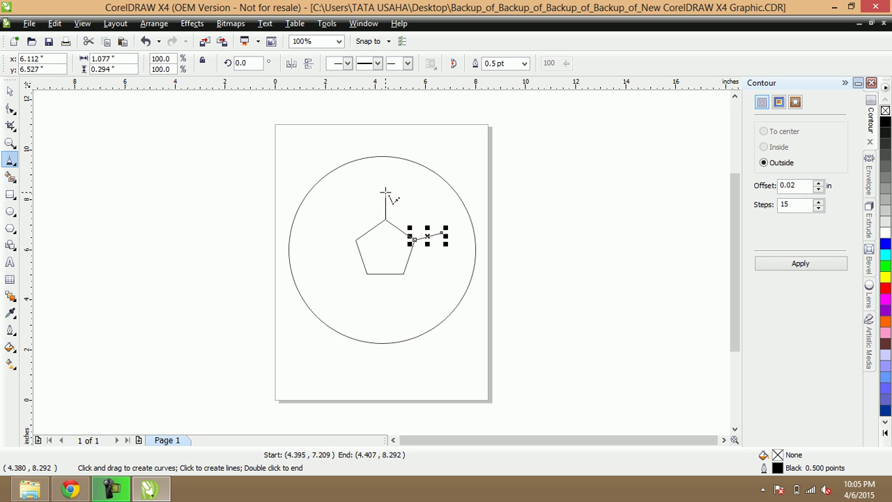
double_click(385, 189)
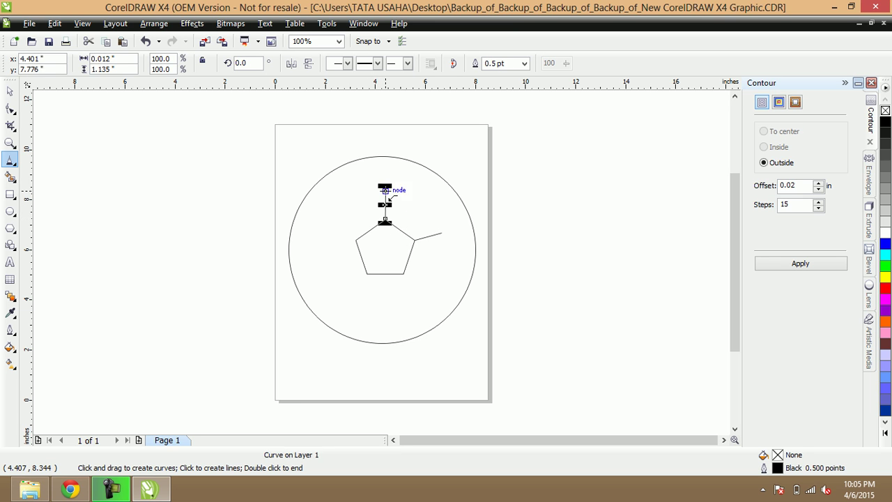
- Draw straight polyline spokes outward from the pentagon's left, lower-left and lower-right corners
left_click(356, 240)
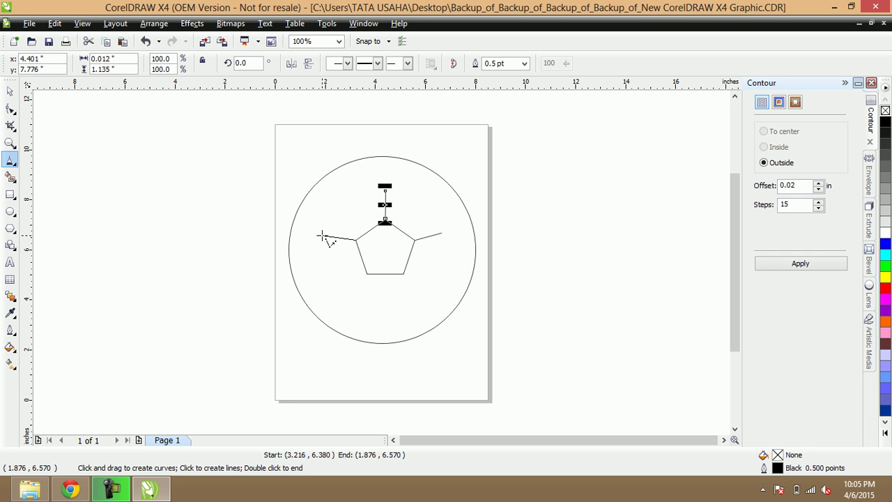
double_click(322, 235)
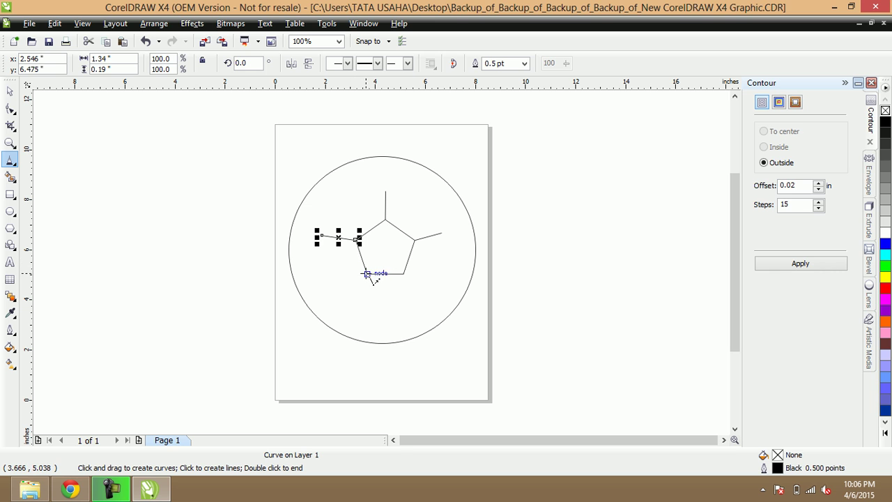
left_click(368, 274)
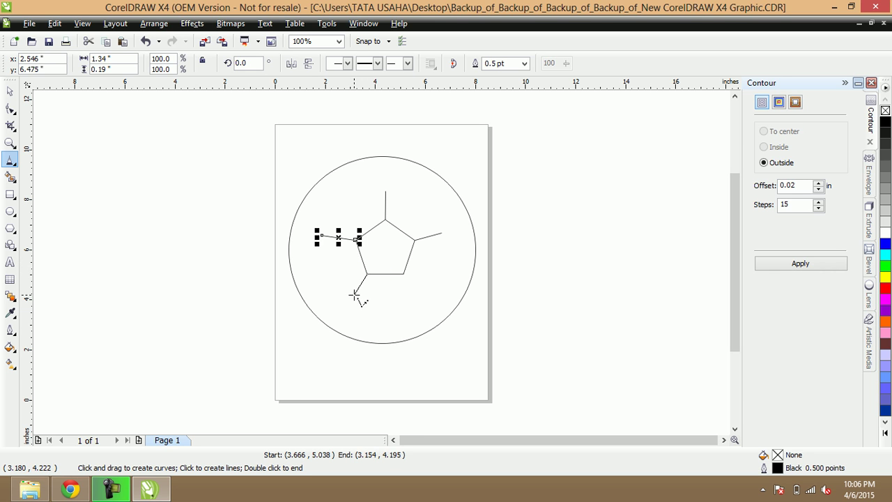
double_click(350, 300)
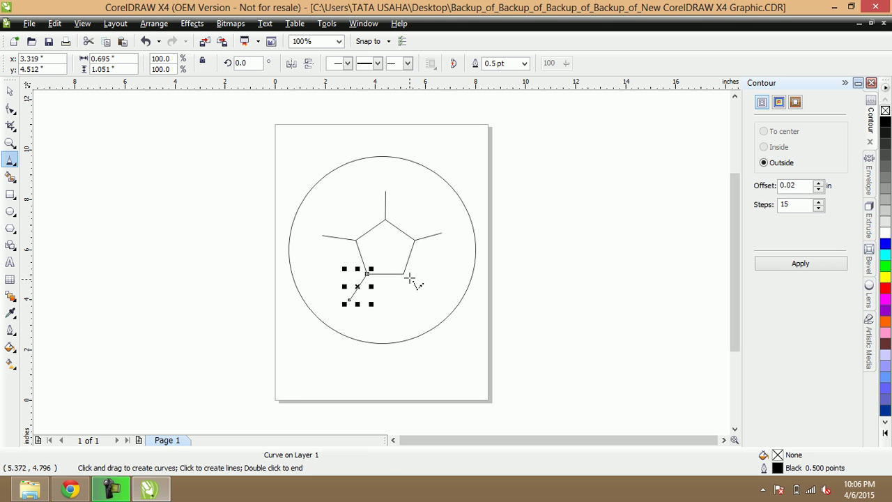
left_click(404, 273)
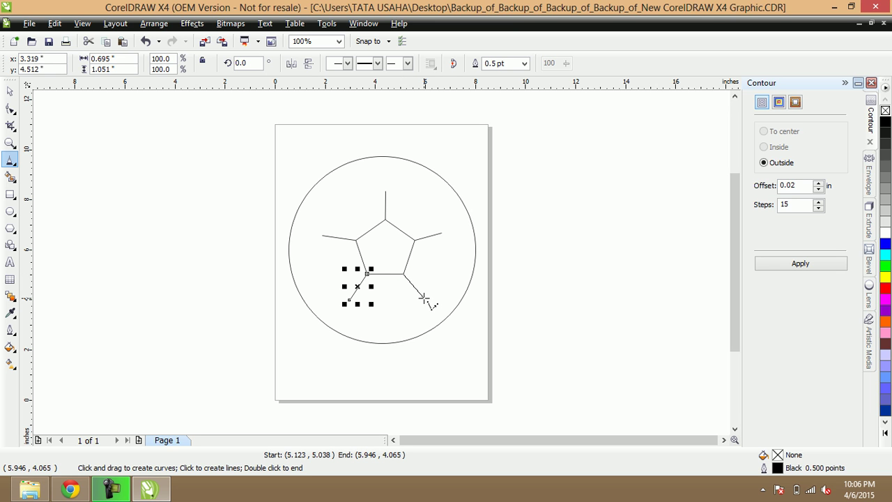
double_click(421, 299)
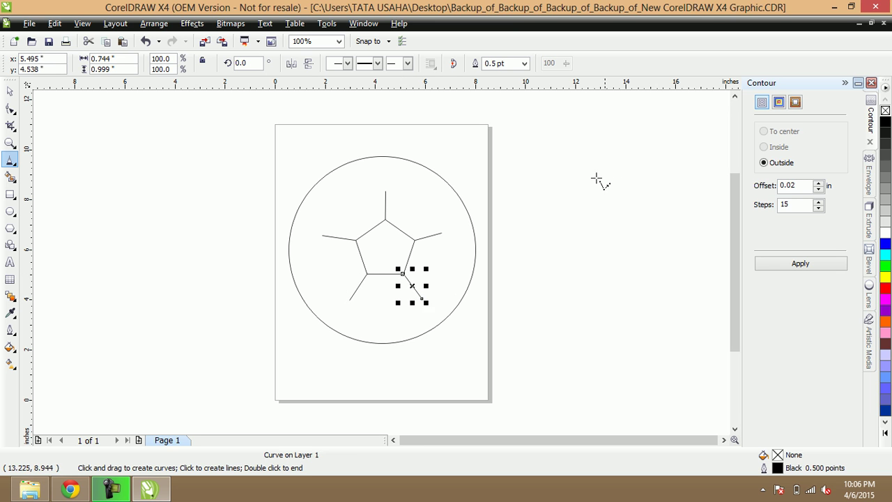
- Copy the central pentagon and paste a duplicate of it
left_click(10, 91)
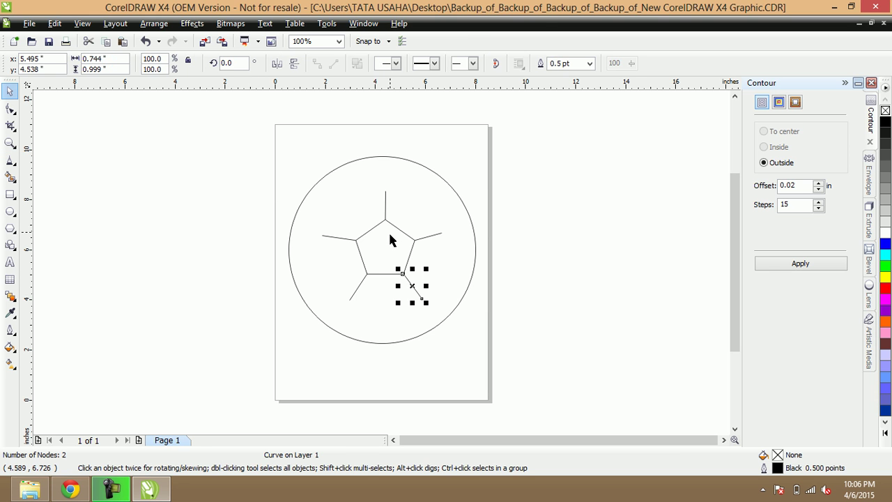
left_click(388, 234)
right_click(389, 244)
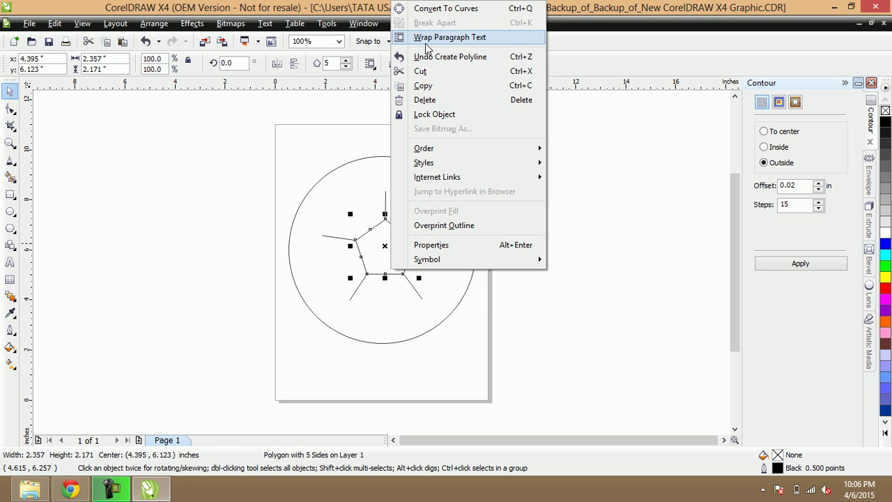
left_click(427, 86)
left_click(535, 235)
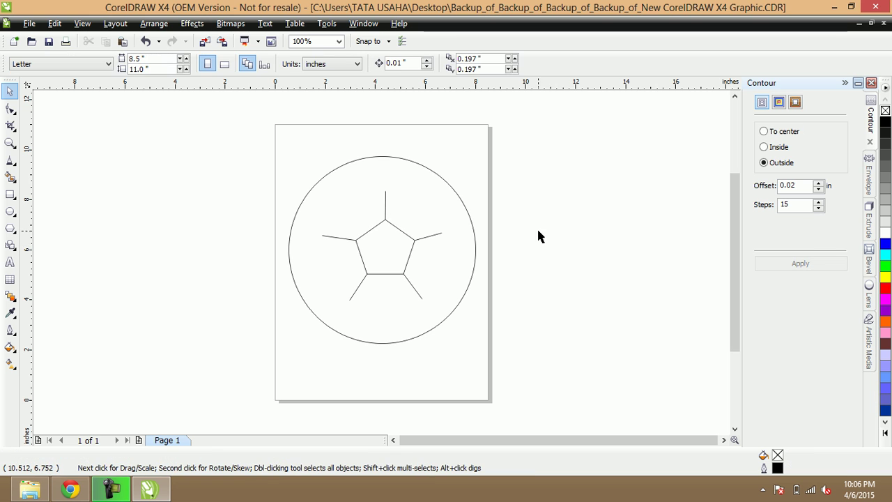
right_click(541, 230)
left_click(587, 317)
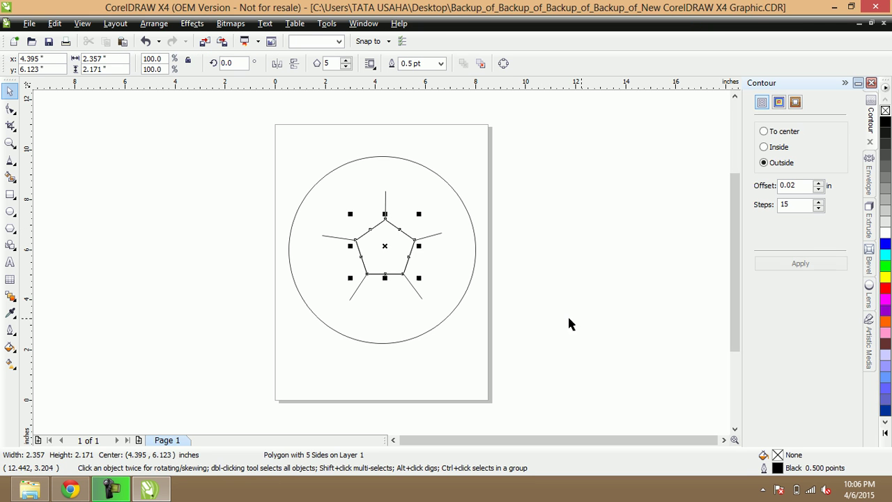
- Move the pasted pentagon to the right spoke and rotate it to about 37.6°, with its left corner at the spoke's outer end
left_click_drag(399, 252, 481, 226)
left_click(492, 213)
left_click_drag(505, 189, 469, 190)
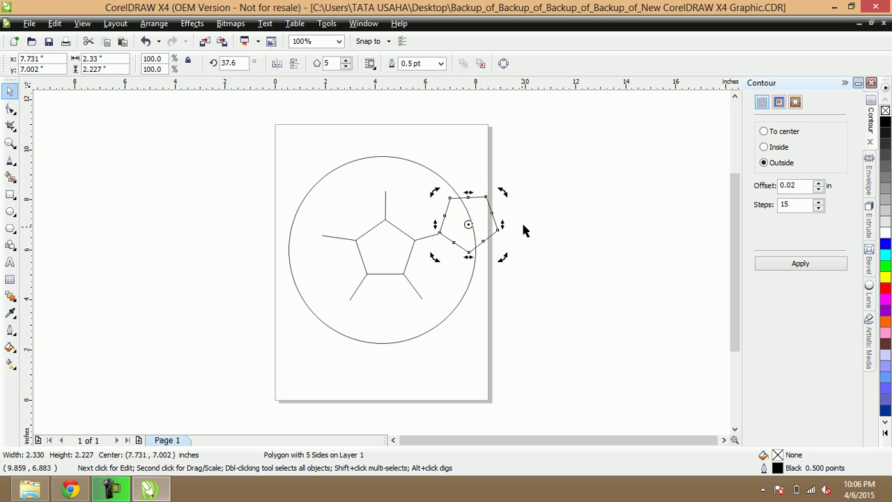
left_click(509, 282)
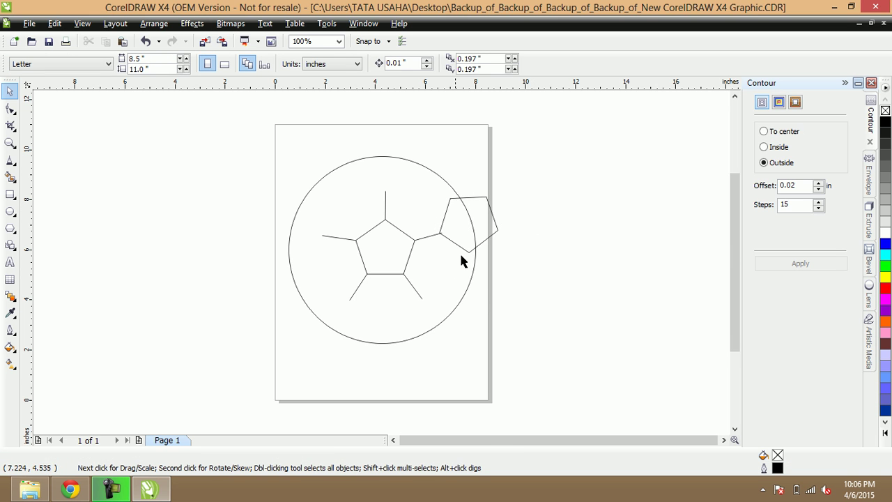
scroll(456, 251, "up", 1)
scroll(374, 238, "up", 1)
left_click(426, 233)
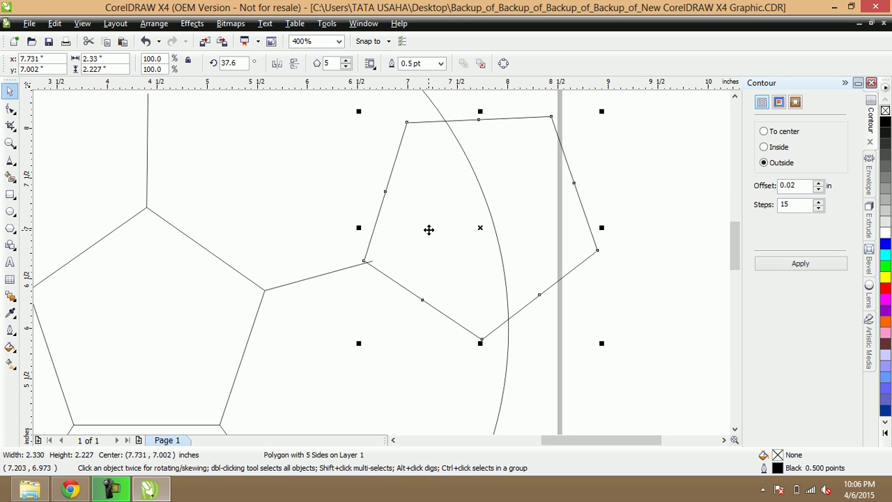
left_click_drag(429, 232, 433, 232)
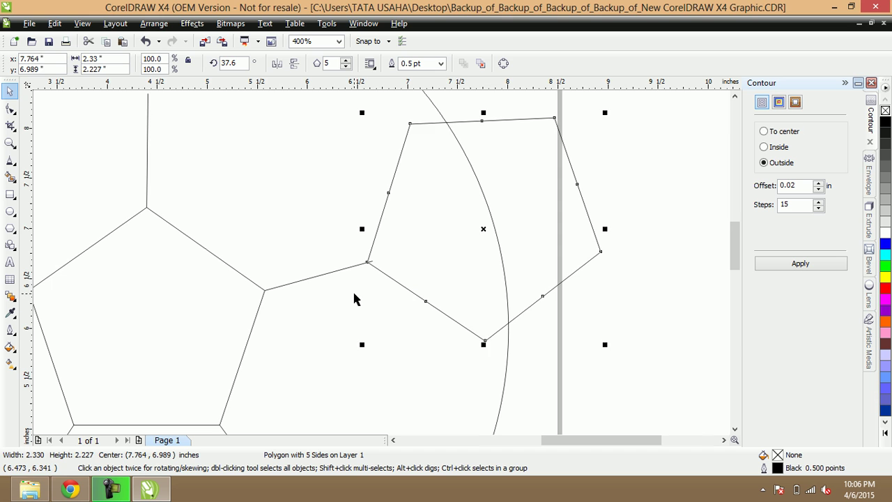
- Paste a second copy of the central pentagon and move it straight up to the end of the top spoke
scroll(354, 298, "down", 3)
right_click(464, 244)
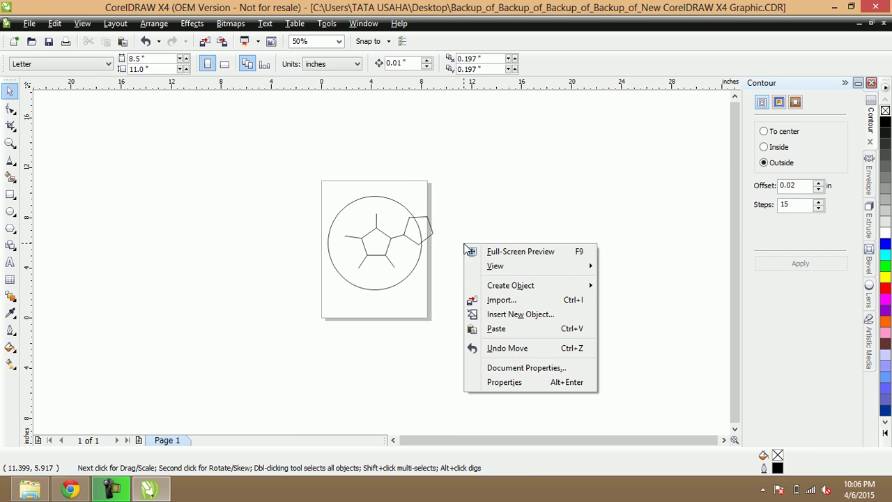
left_click(496, 329)
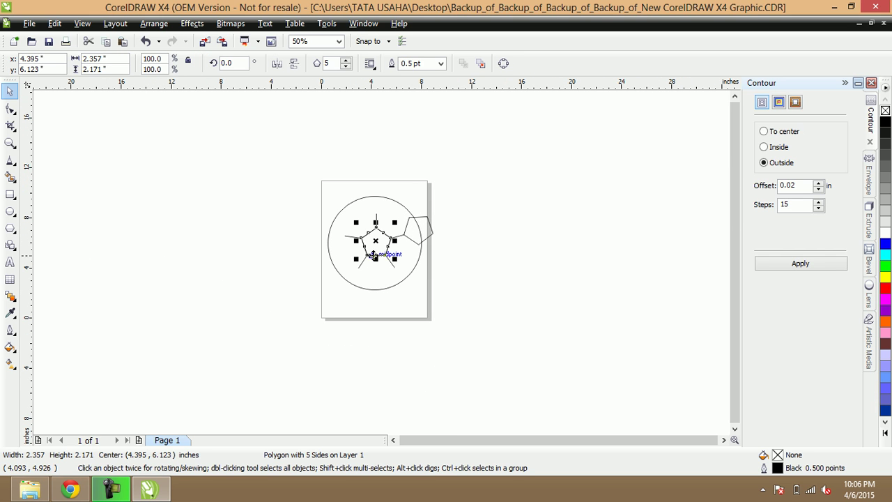
scroll(373, 258, "up", 2)
scroll(397, 233, "down", 1)
left_click_drag(399, 247, 399, 180)
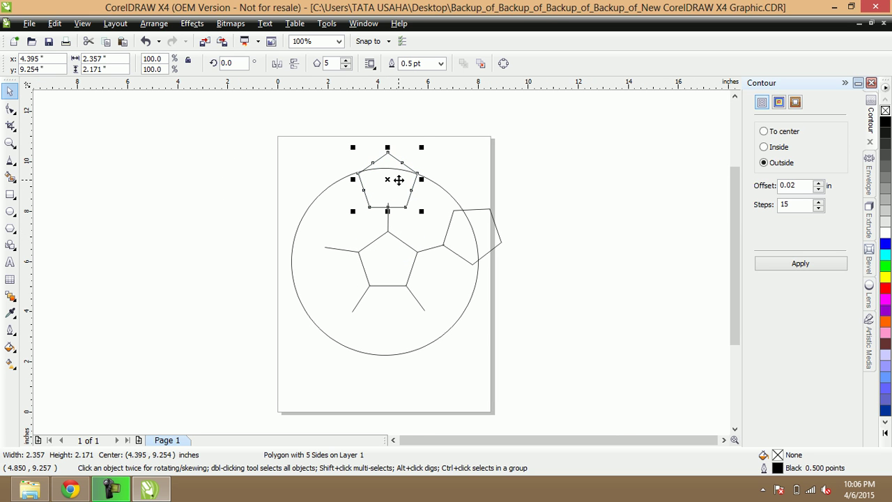
- Rotate the top pentagon to about 326.9° and place its lowest corner on the top spoke's outer end
left_click(398, 182)
mouse_move(422, 148)
left_mouse_down()
mouse_move(440, 181)
mouse_move(403, 184)
left_mouse_up()
left_click(440, 168)
scroll(403, 184, "up", 1)
scroll(392, 213, "up", 1)
left_click_drag(337, 318, 349, 287)
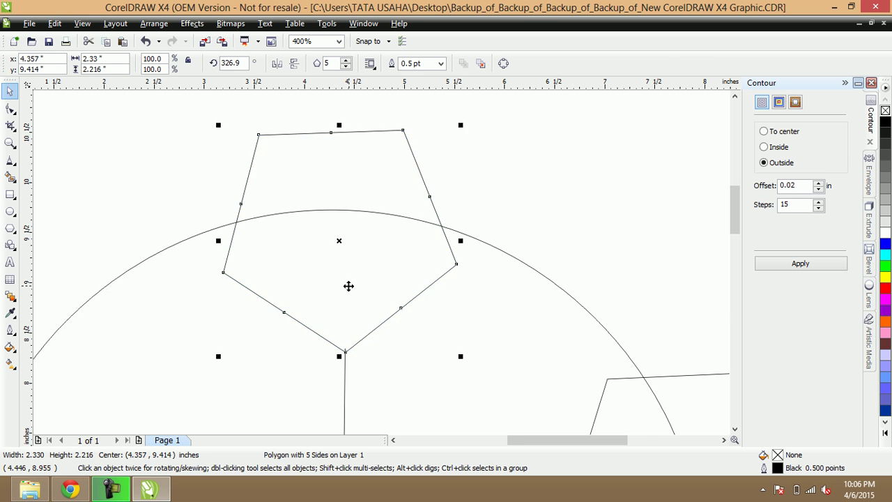
- Shift the top and right outer pentagons inward along their spokes, so their inner corners overlap the spoke lines
scroll(349, 287, "down", 3)
scroll(411, 296, "up", 1)
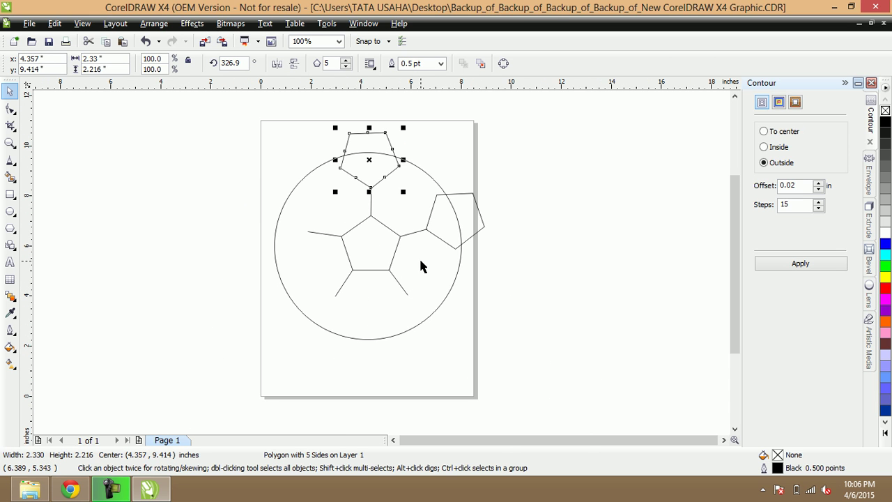
left_click_drag(382, 168, 380, 177)
scroll(371, 201, "up", 1)
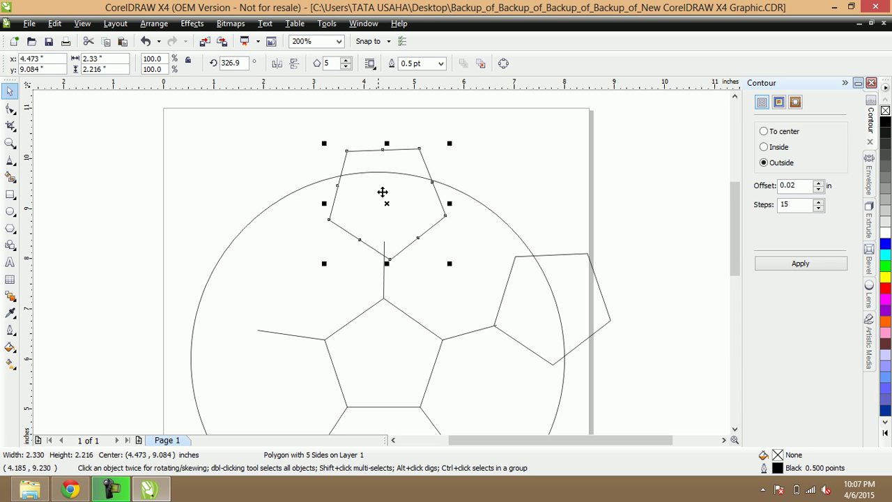
left_click_drag(412, 218, 404, 214)
scroll(404, 216, "down", 1)
scroll(401, 322, "up", 1)
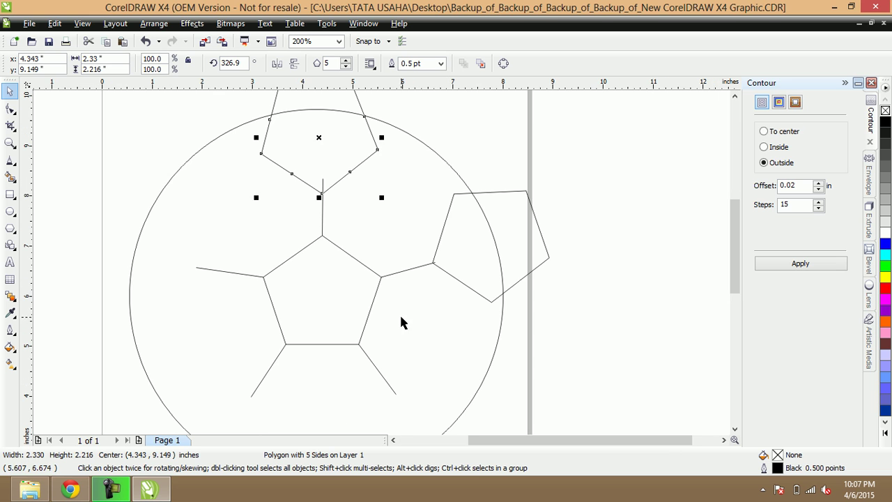
left_click(476, 259)
left_click_drag(488, 251, 480, 249)
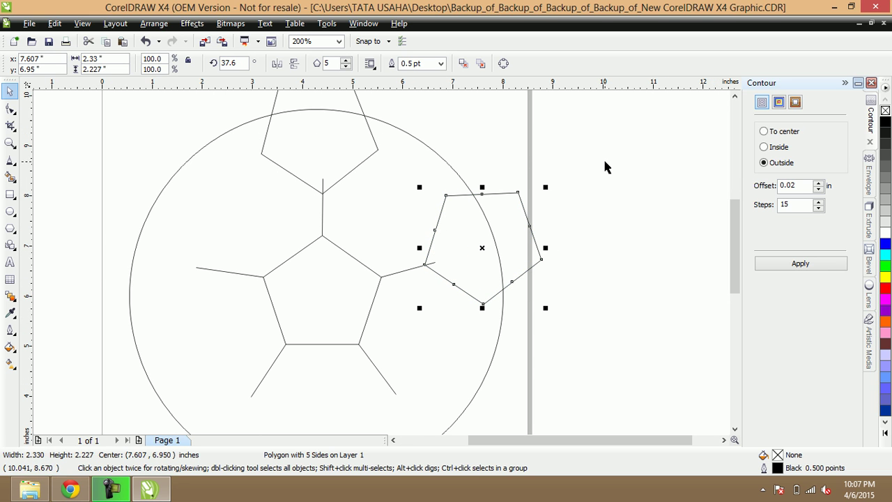
- Paste a third copy of the central pentagon into the drawing
left_click(591, 216)
right_click(591, 216)
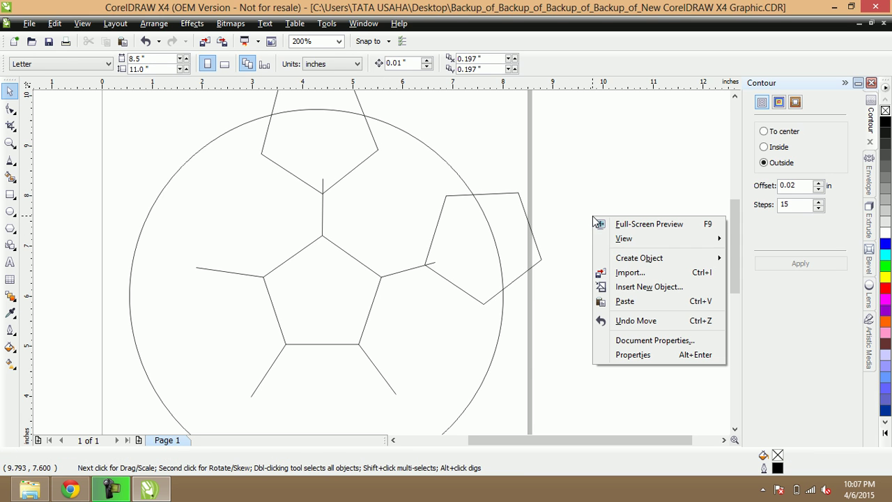
left_click(630, 300)
scroll(401, 297, "down", 2)
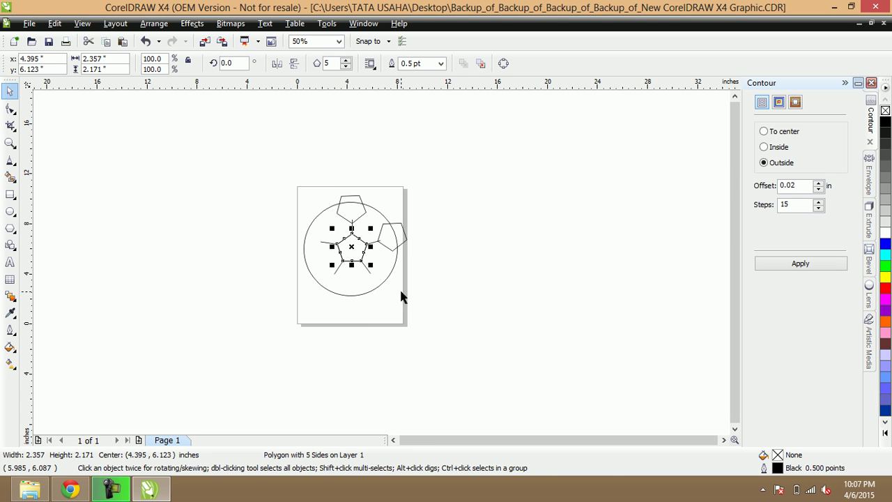
scroll(349, 253, "up", 2)
- Move the newly pasted pentagon to the left spoke's outer end and rotate it to about 331.5°
left_click_drag(466, 261, 303, 220)
left_click(324, 194)
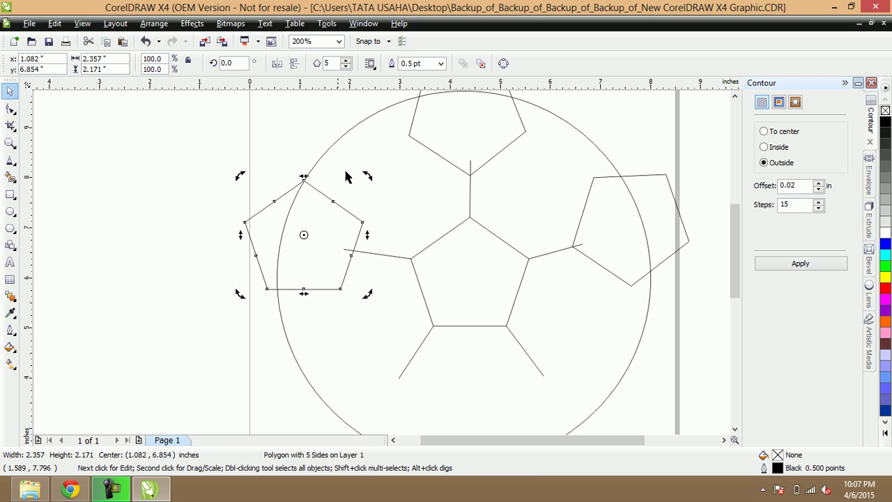
left_click_drag(366, 176, 399, 230)
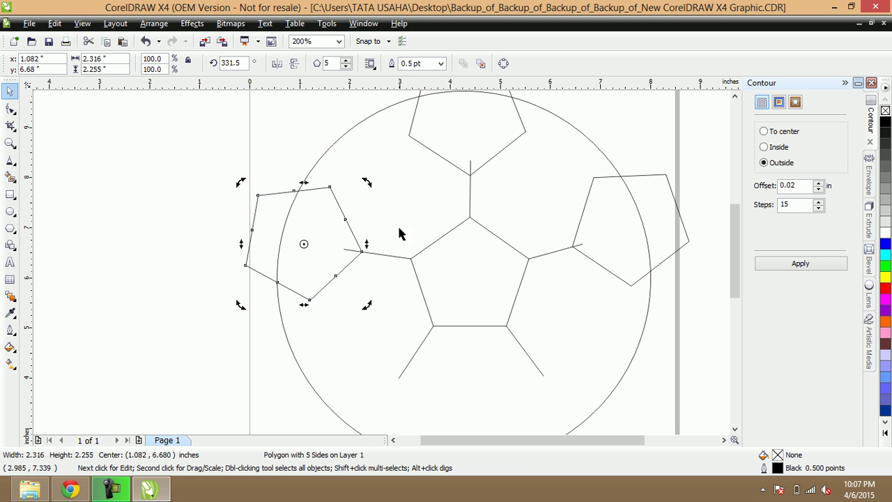
- Paste another copy of the central pentagon and move it to the lower-left spoke's outer end
left_click(166, 252)
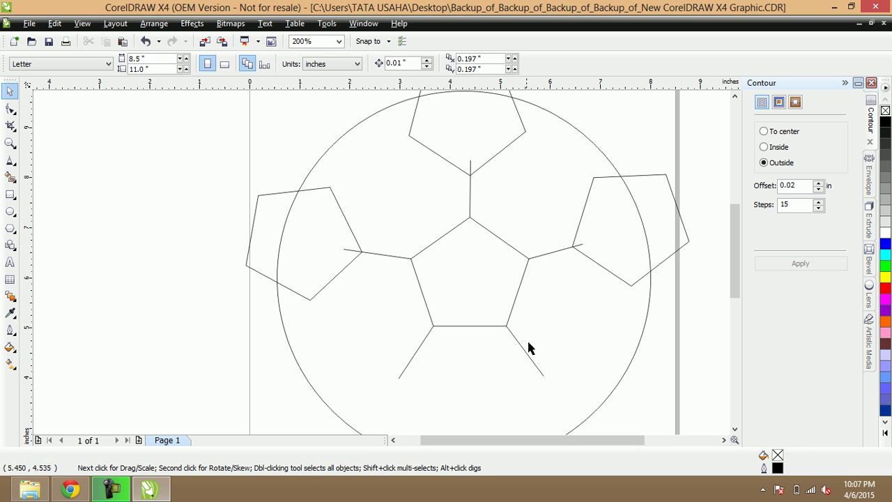
right_click(203, 346)
left_click(244, 274)
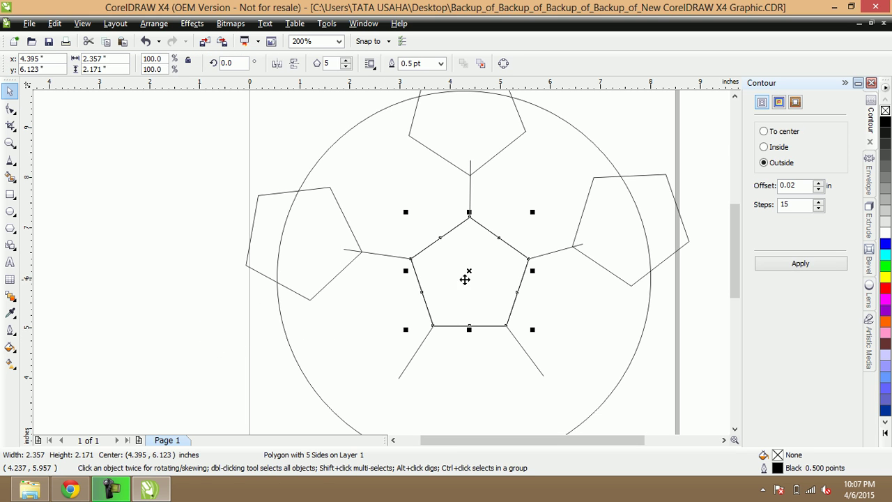
left_click_drag(499, 275, 404, 375)
scroll(411, 382, "down", 1)
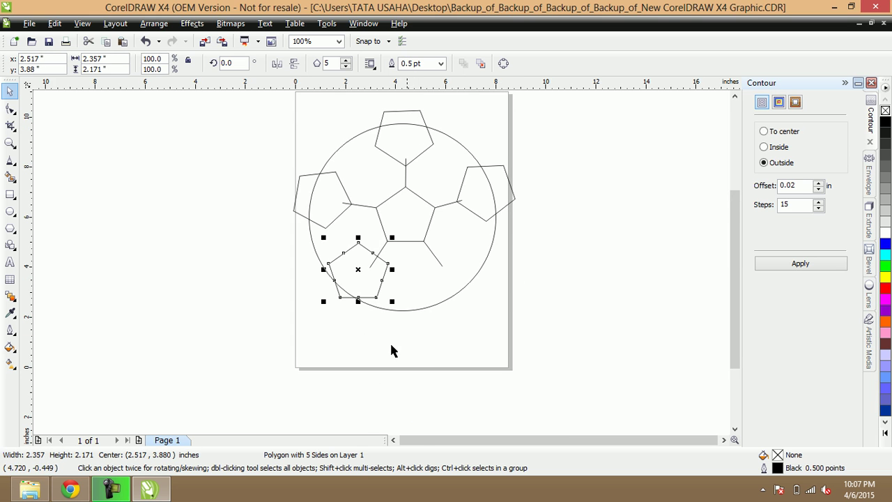
- Rotate the lower-left pentagon to about 29.5° and place its upper-right corner on the lower-left spoke near its outer end
scroll(364, 288, "up", 1)
left_click(387, 262)
left_click_drag(432, 286, 391, 265)
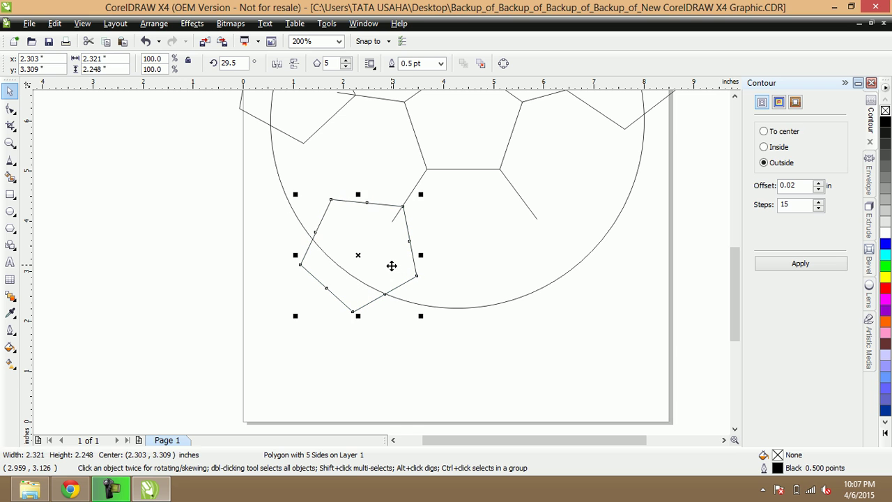
left_click(474, 272)
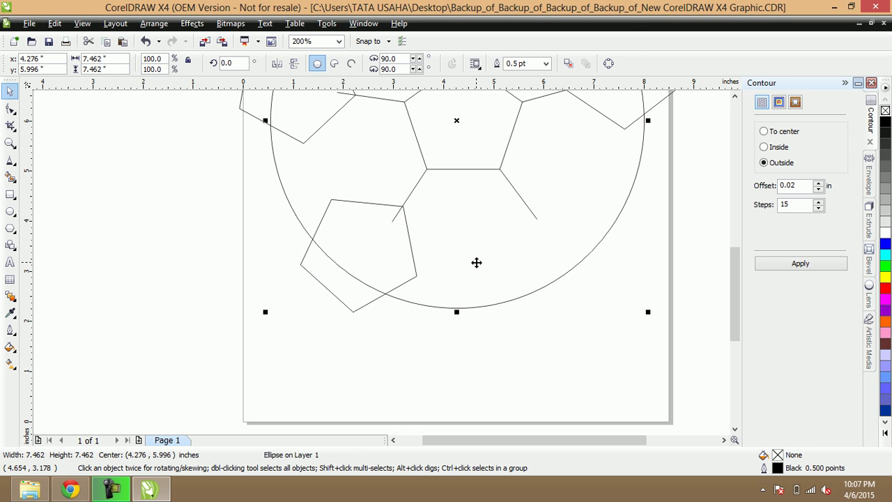
right_click(476, 269)
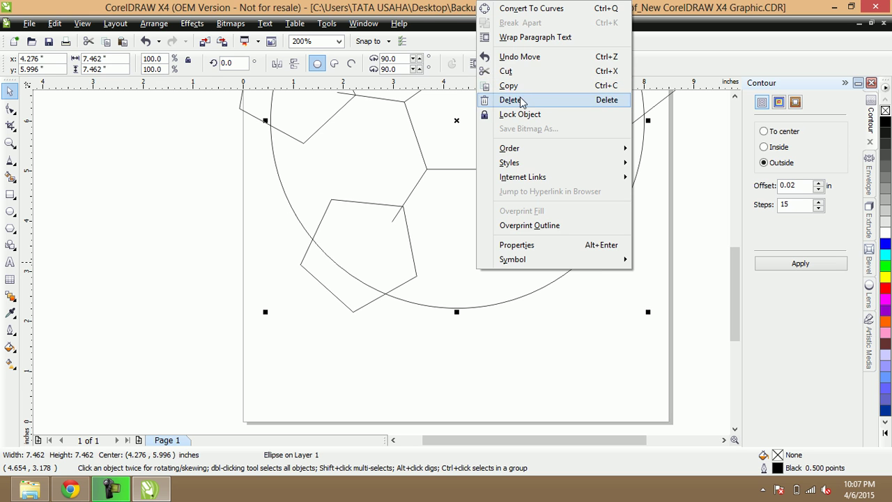
left_click(541, 299)
left_click(530, 329)
right_click(520, 232)
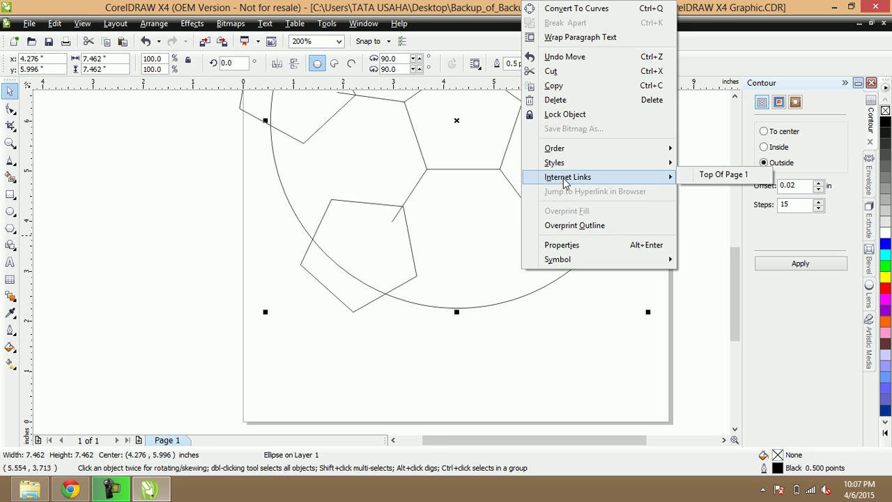
left_click(460, 210)
- Copy the central pentagon, paste it, and move the copy to the lower-right spoke's outer end
left_click(461, 154)
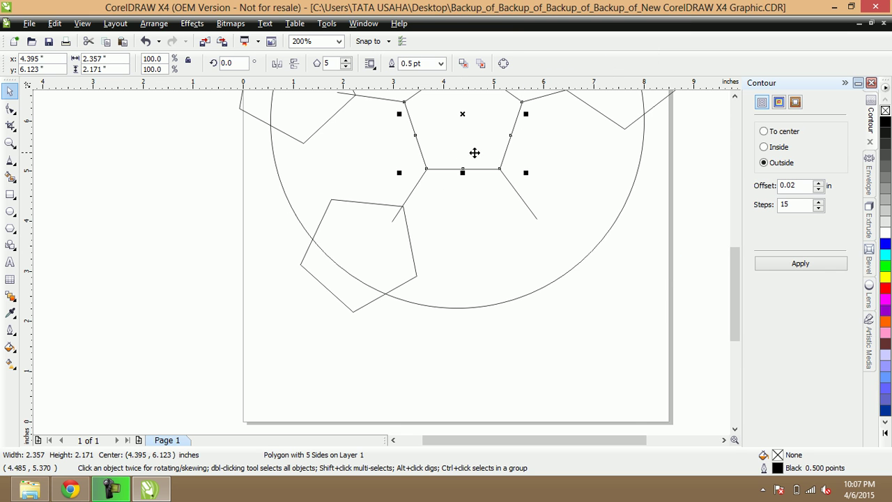
right_click(475, 154)
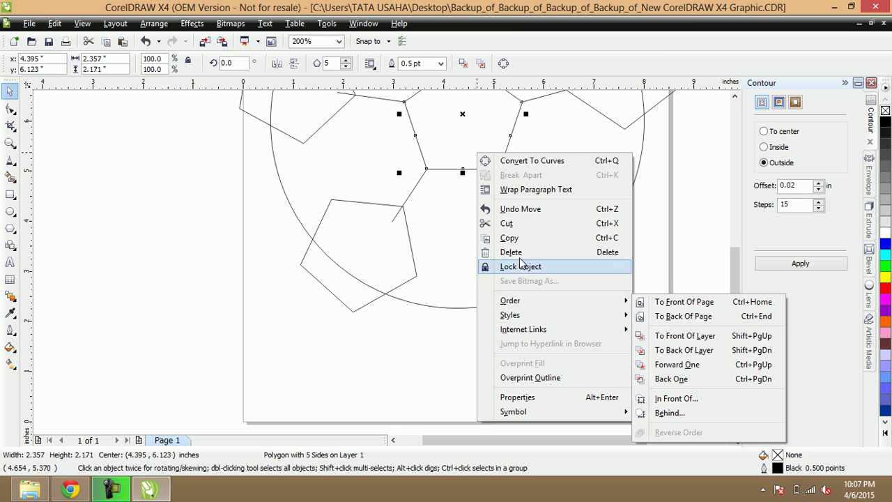
left_click(520, 238)
left_click(548, 334)
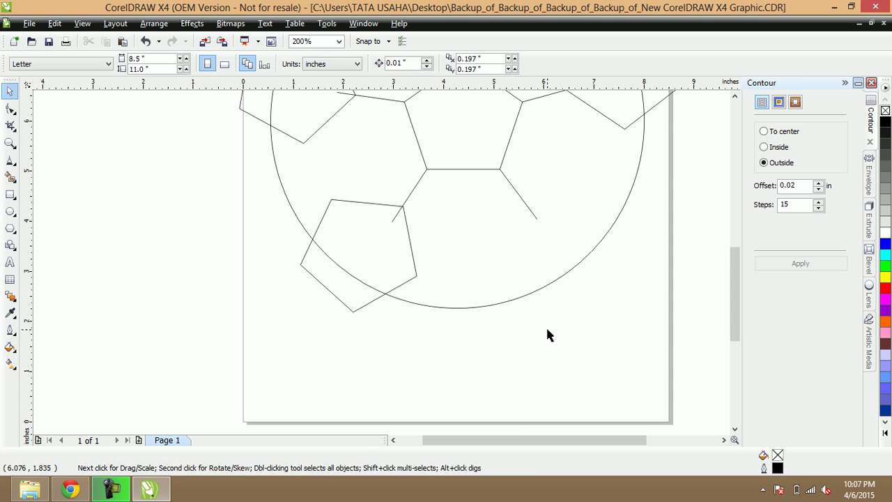
right_click(548, 335)
left_click(575, 264)
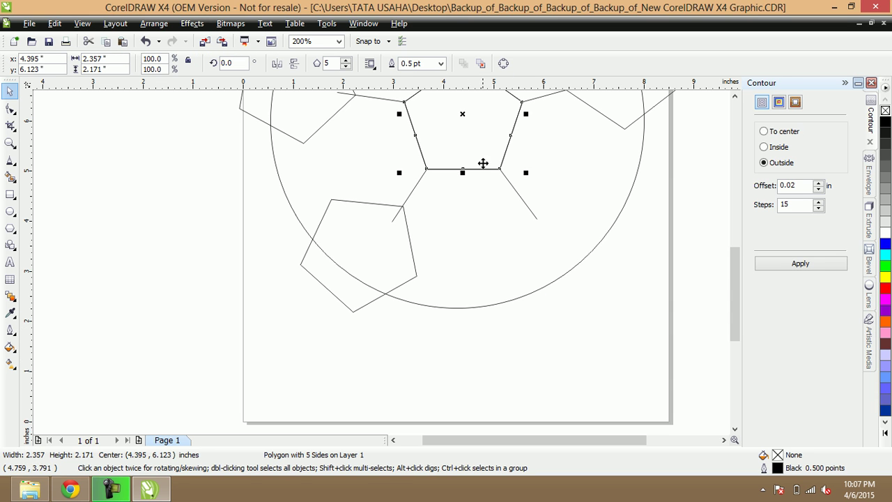
left_click_drag(486, 135, 590, 265)
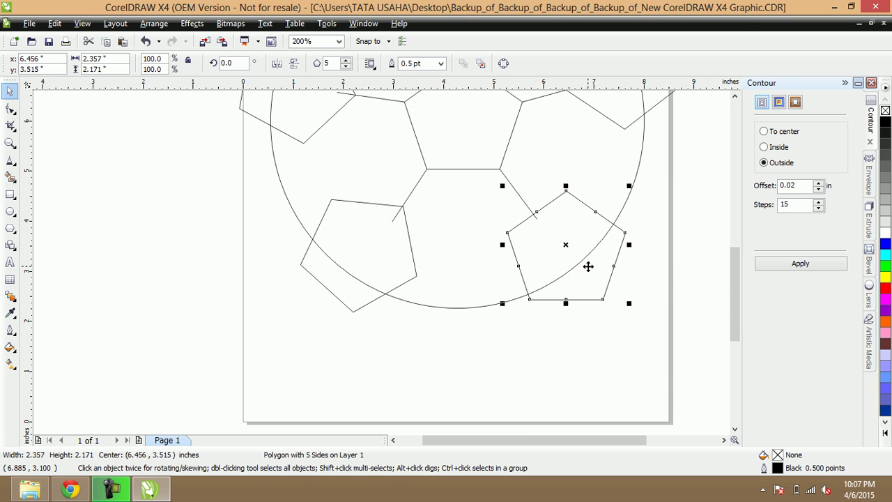
- Rotate the lower-right pentagon to about 327.2° and place its upper-left corner on the lower-right spoke near its outer end
right_click(589, 272)
left_click(624, 358)
left_click(576, 281)
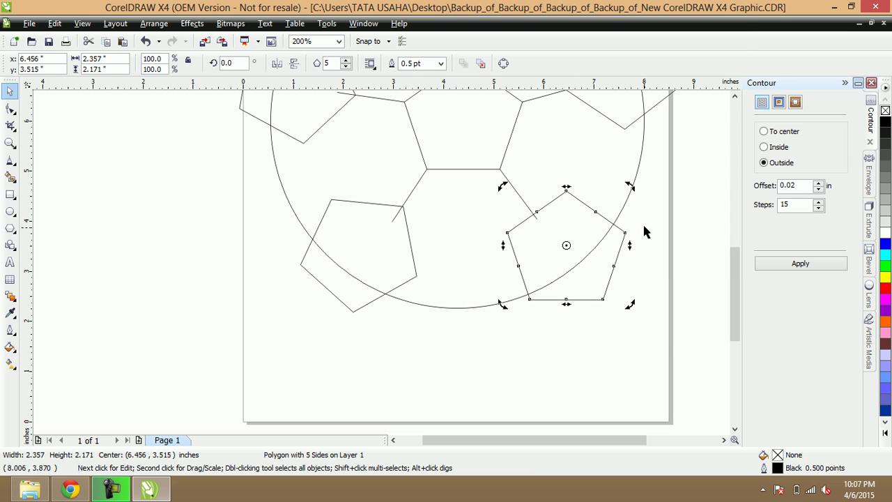
left_click_drag(630, 186, 652, 232)
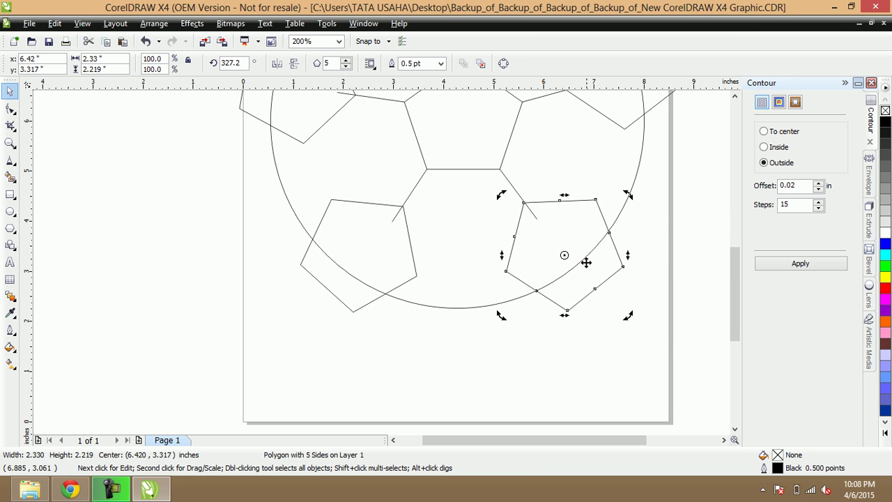
left_click_drag(574, 248, 579, 251)
left_click(523, 358)
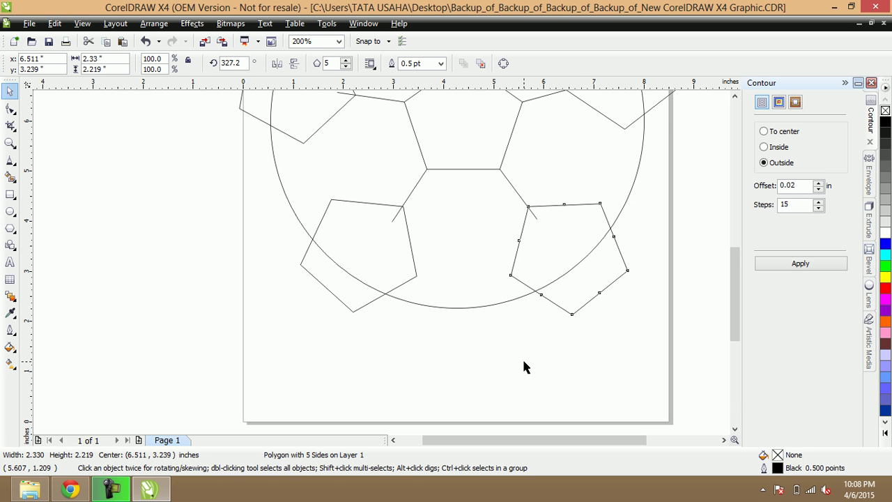
- Move the large circle off the page into the empty area to the right of the pentagon pattern
key("F3")
key("F3")
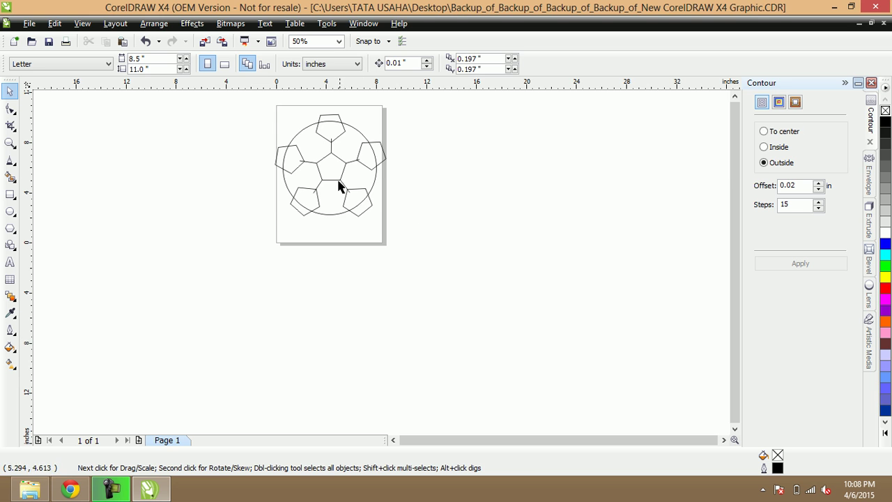
scroll(341, 188, "up", 1)
left_click_drag(440, 252, 664, 277)
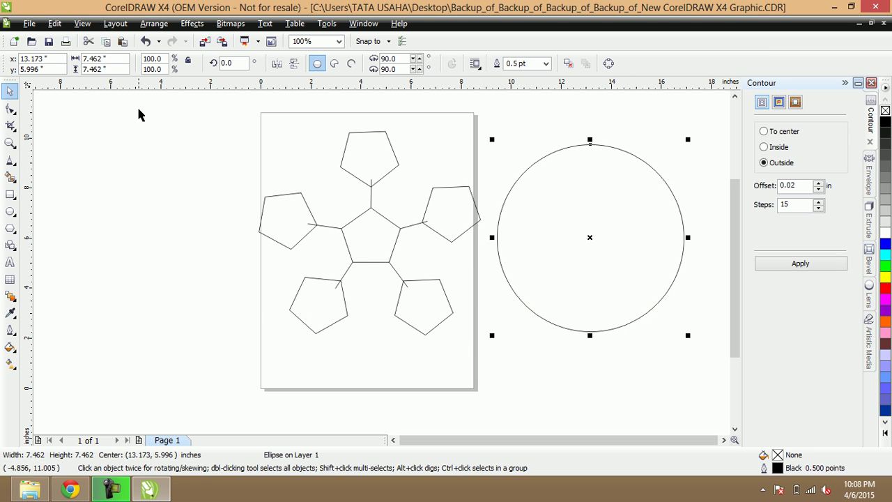
- Group all the pentagons and connecting lines on the page into one object
mouse_move(140, 111)
left_mouse_down()
mouse_move(442, 326)
mouse_move(495, 380)
left_mouse_up()
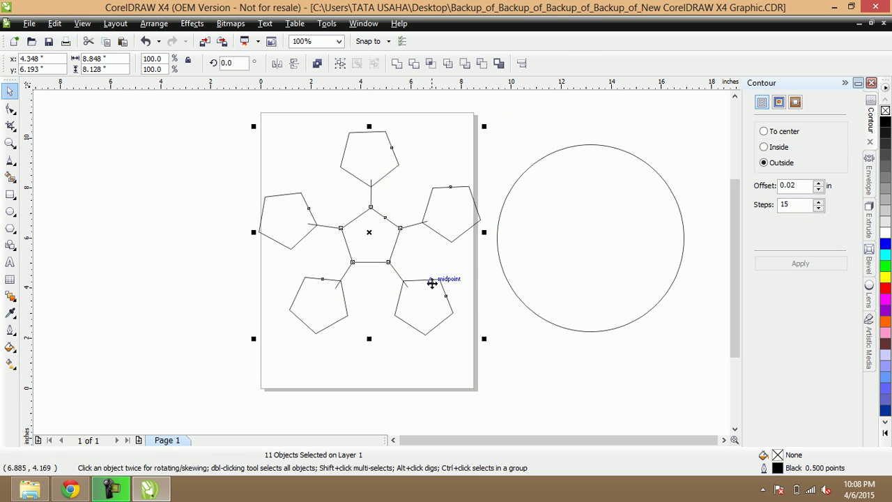
left_click(152, 25)
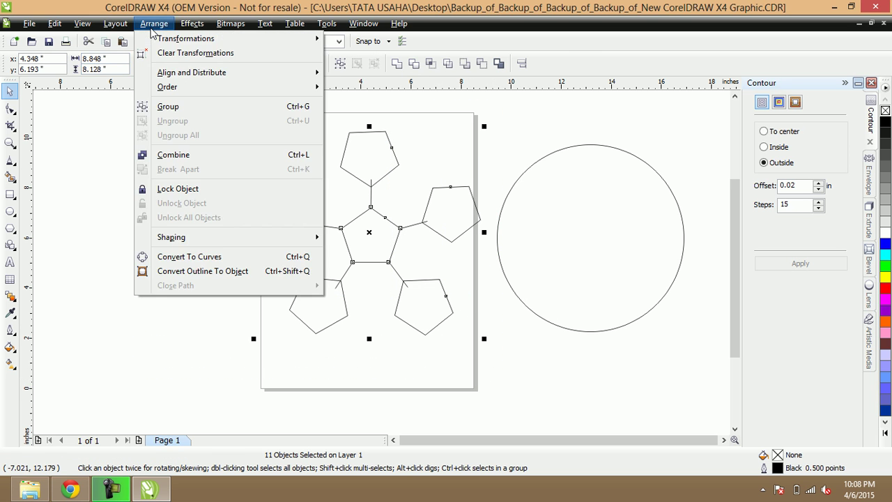
left_click(210, 107)
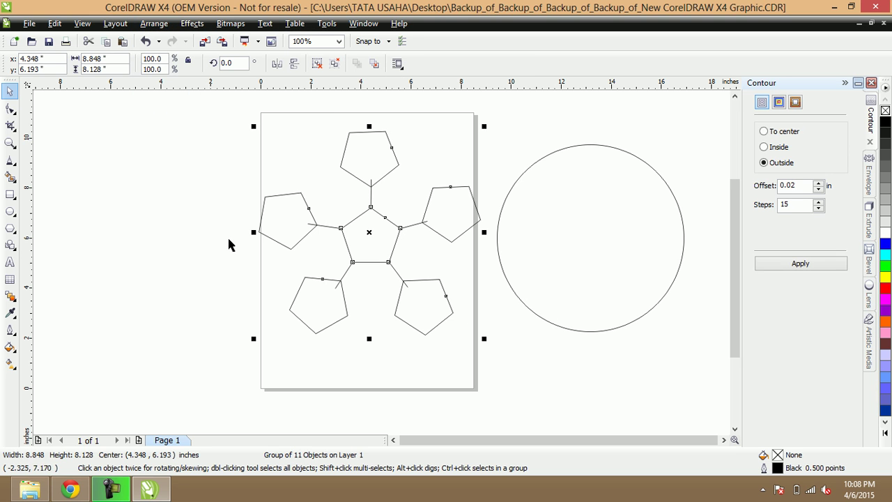
- PowerClip the grouped pentagon pattern inside the large circle
left_click(523, 358)
left_click(438, 228)
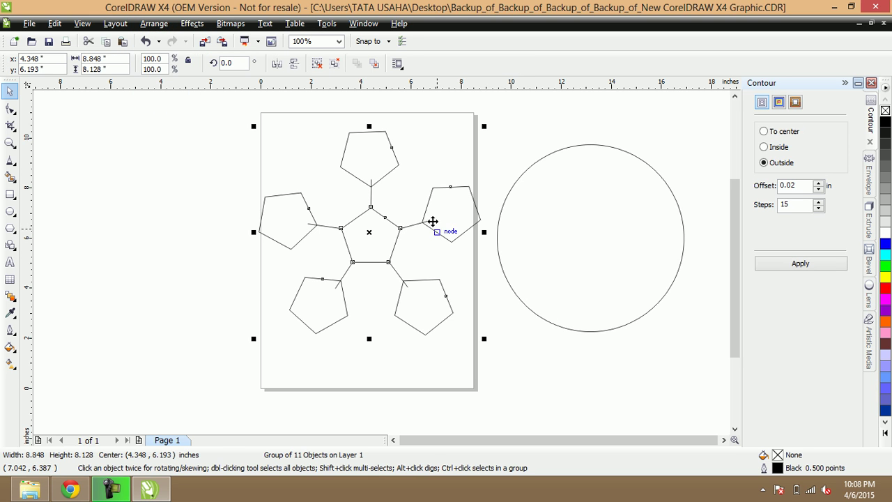
left_click(192, 23)
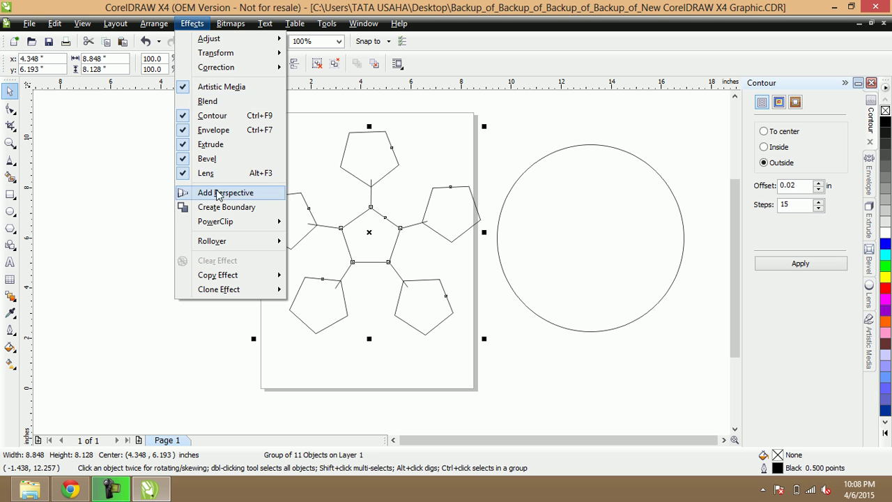
mouse_move(262, 222)
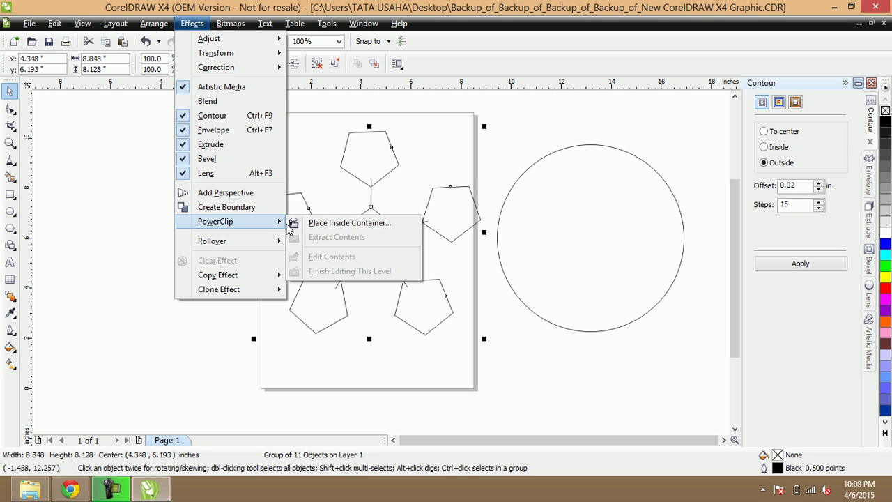
left_click(308, 223)
left_click(531, 234)
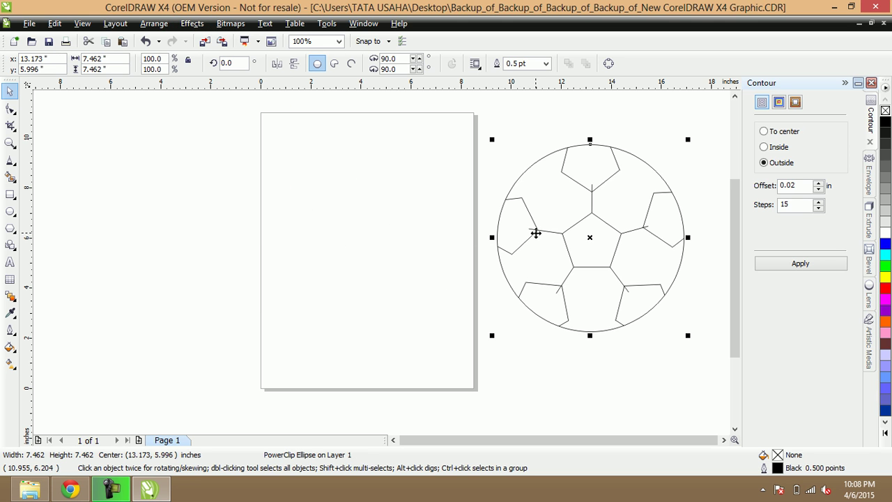
- Move the clipped soccer ball back onto the page, centered horizontally, and fill its circle with white
left_click(608, 227)
left_click(615, 221)
left_click_drag(591, 221, 395, 229)
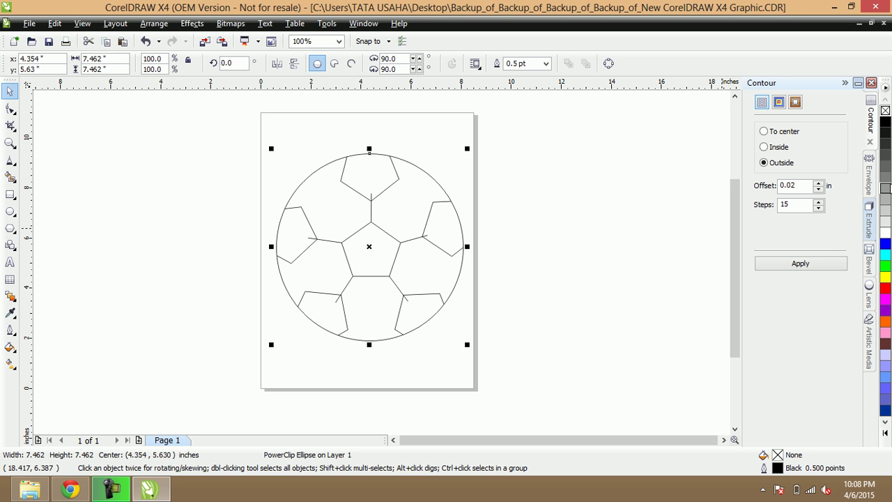
left_click(885, 232)
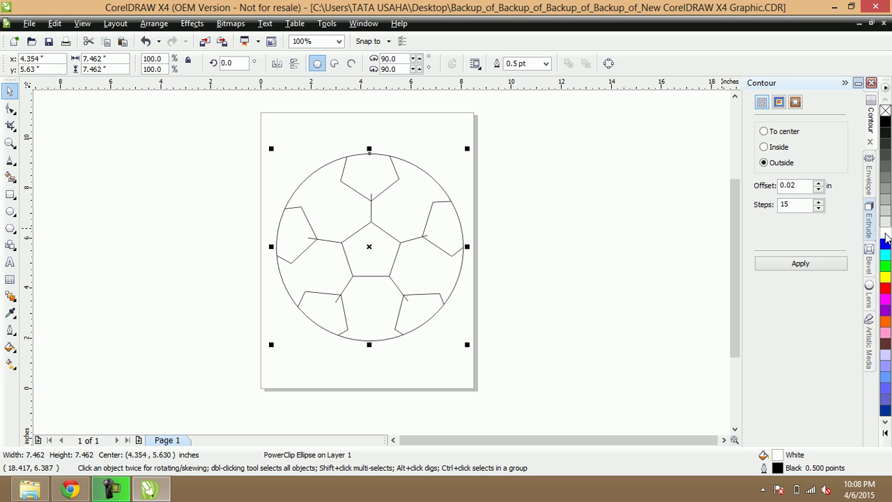
- Edit the ball's PowerClip contents, fill the grouped pentagons with black, and finish editing the contents
right_click(406, 227)
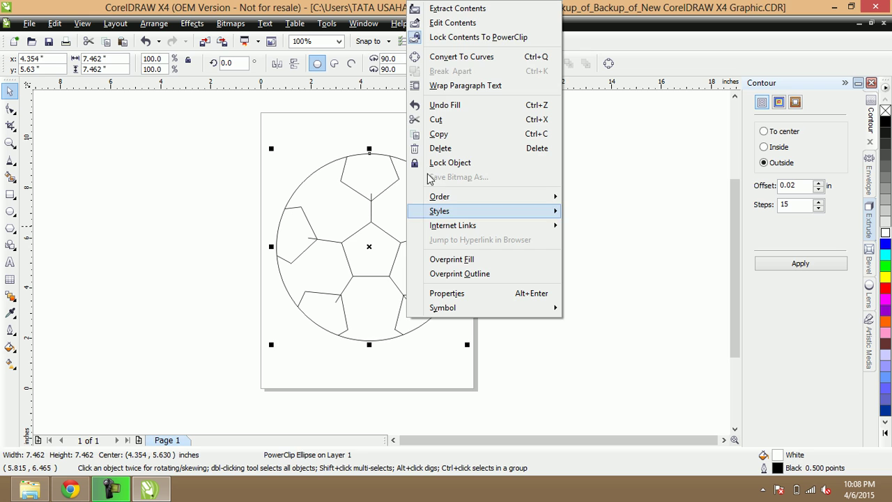
left_click(457, 23)
left_click(445, 231)
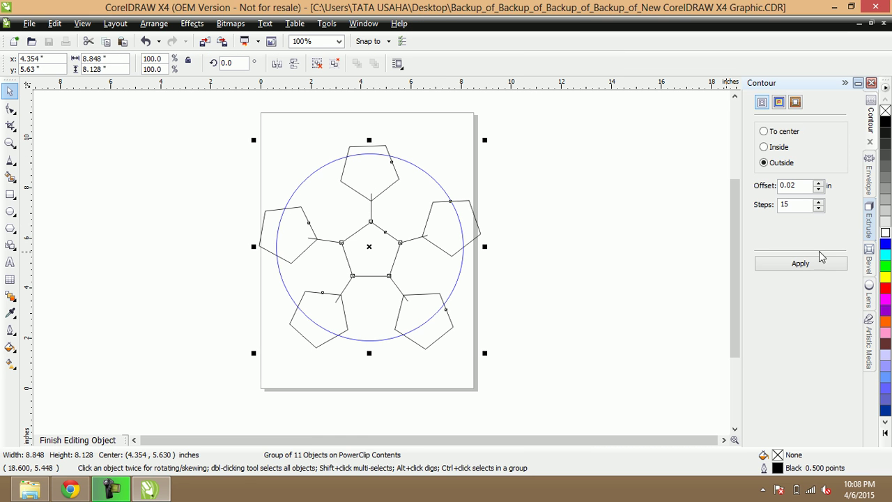
left_click(885, 122)
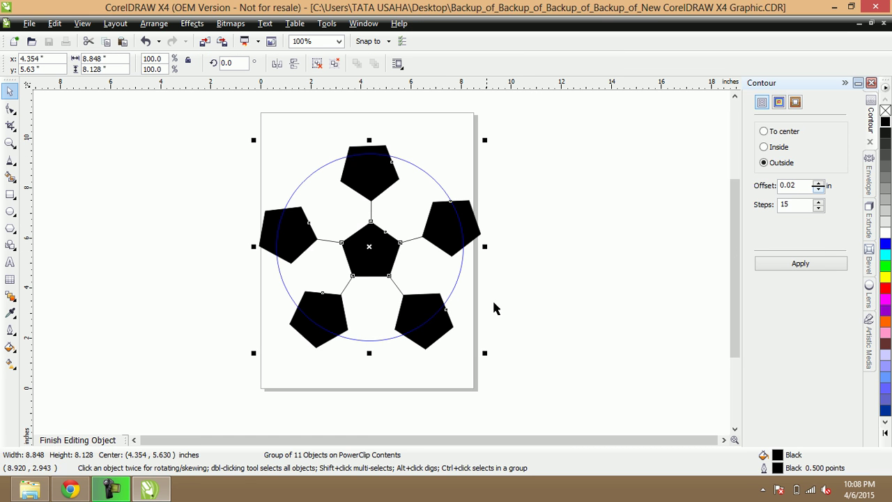
left_click(551, 279)
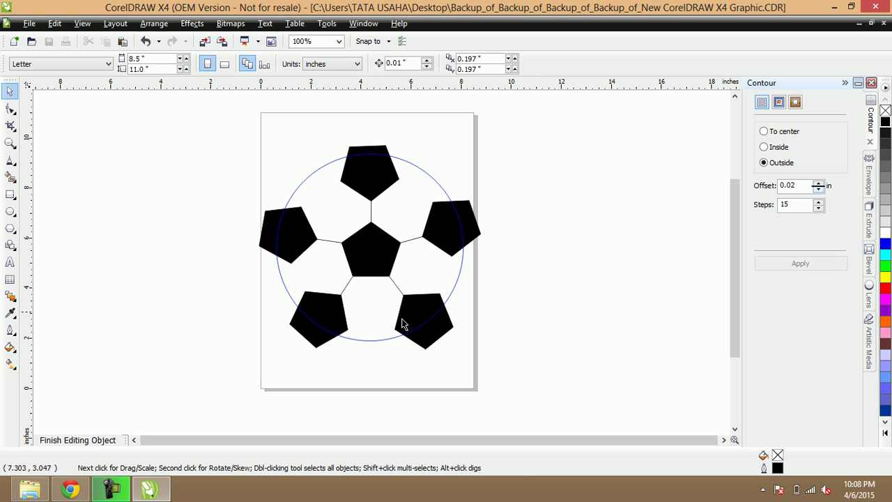
left_click(96, 440)
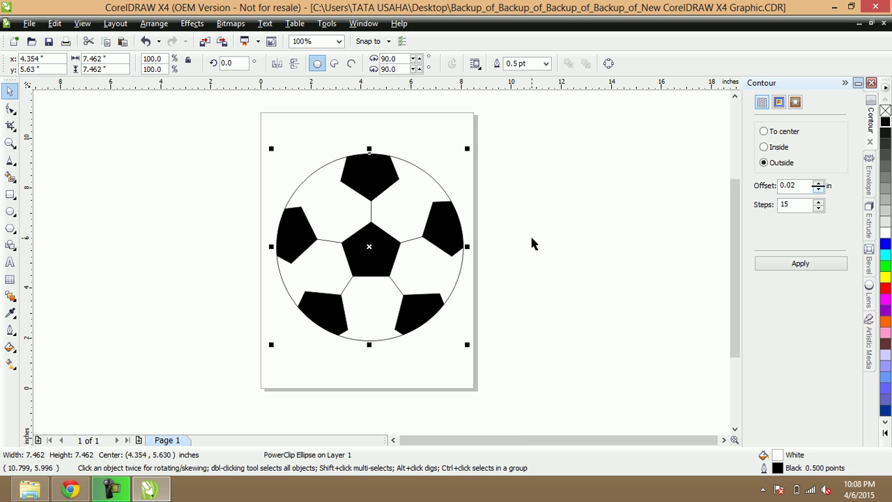
- Apply an interactive transparency horizontally across the soccer ball and change its type to Square
left_click(16, 371)
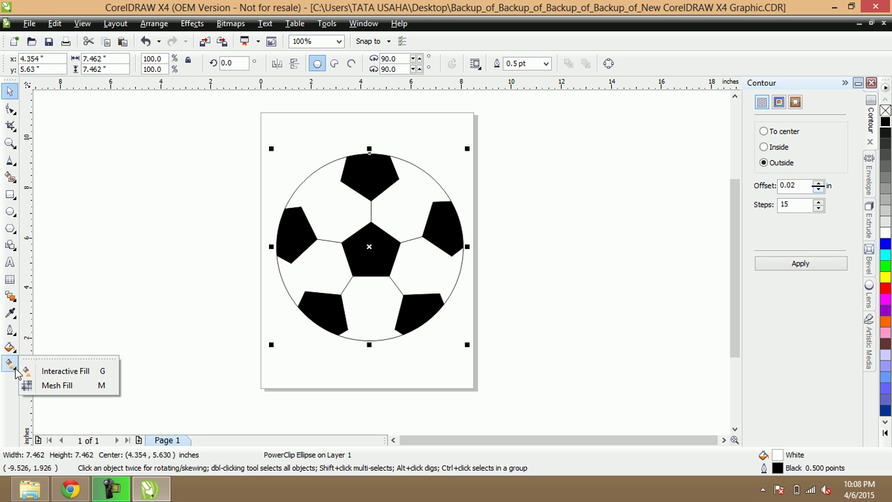
left_click(12, 368)
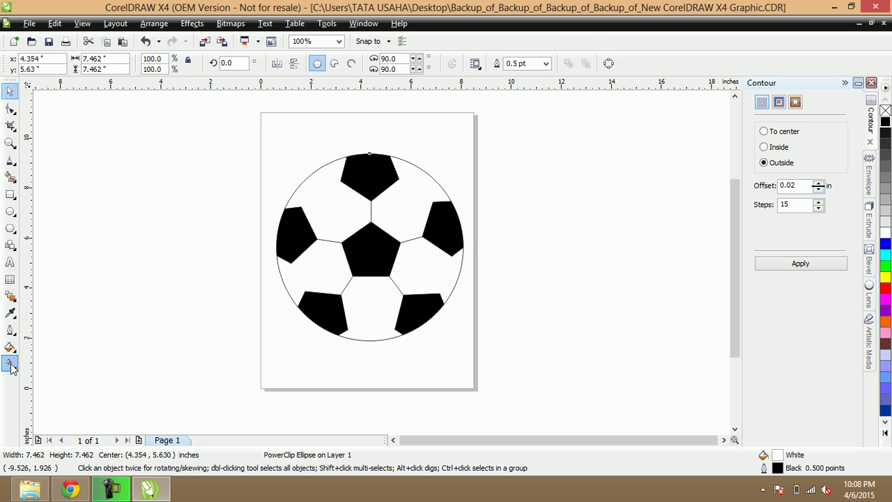
left_click(15, 301)
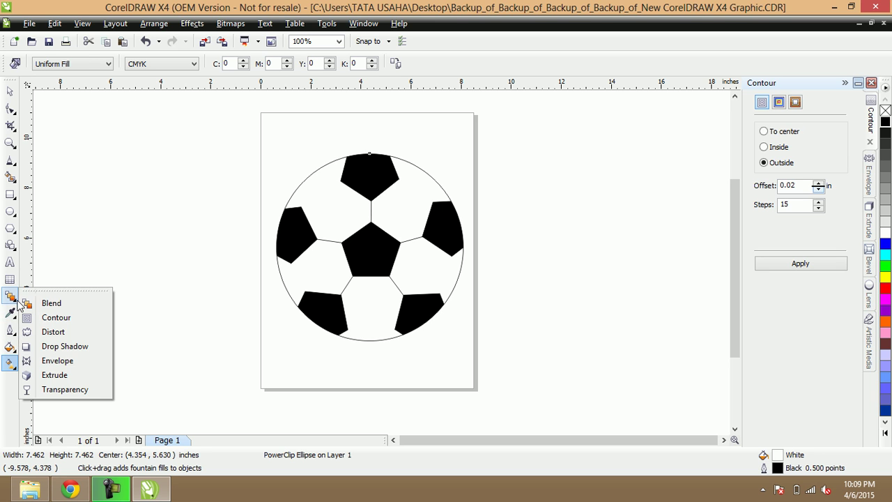
left_click(61, 389)
left_click_drag(258, 245, 483, 257)
left_click(94, 63)
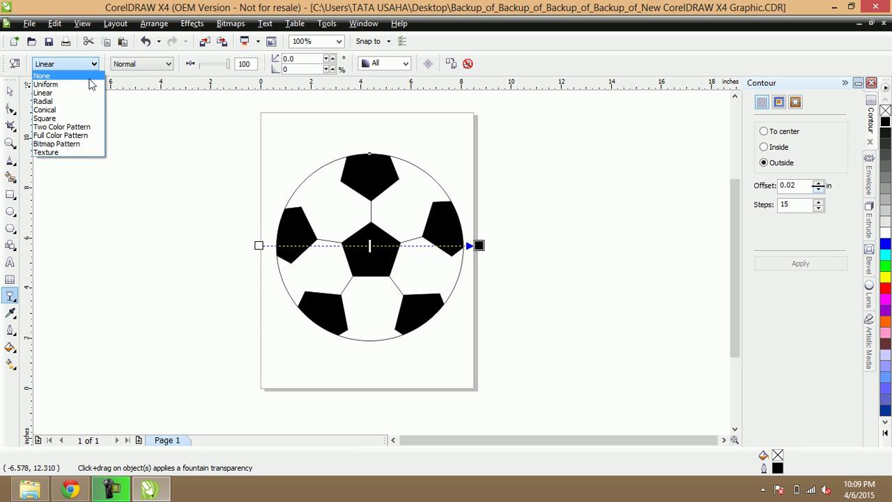
left_click(74, 118)
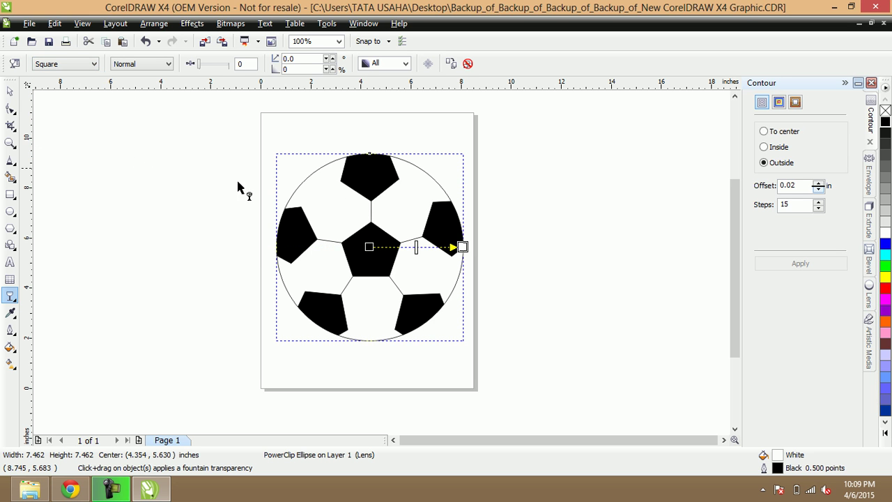
- Fill the ball's circle with black and stretch the square transparency almost horizontally from the ball's center to just beyond its right edge
left_click_drag(459, 247, 428, 250)
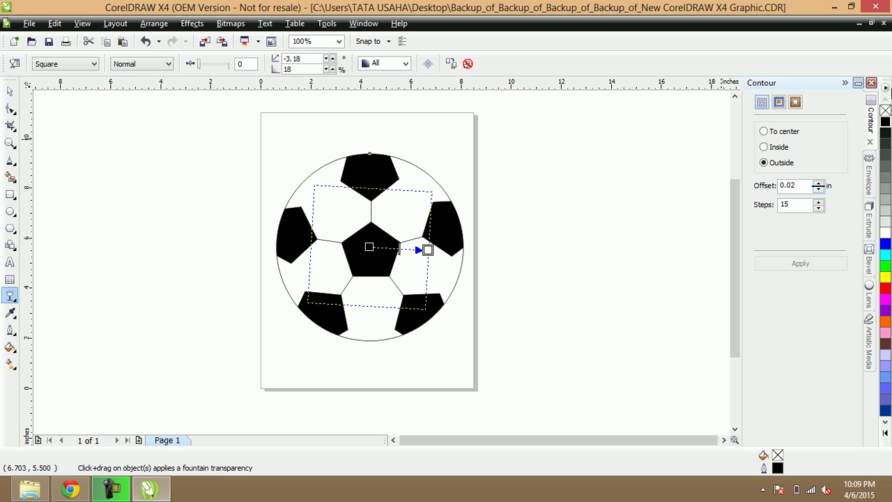
left_click(886, 123)
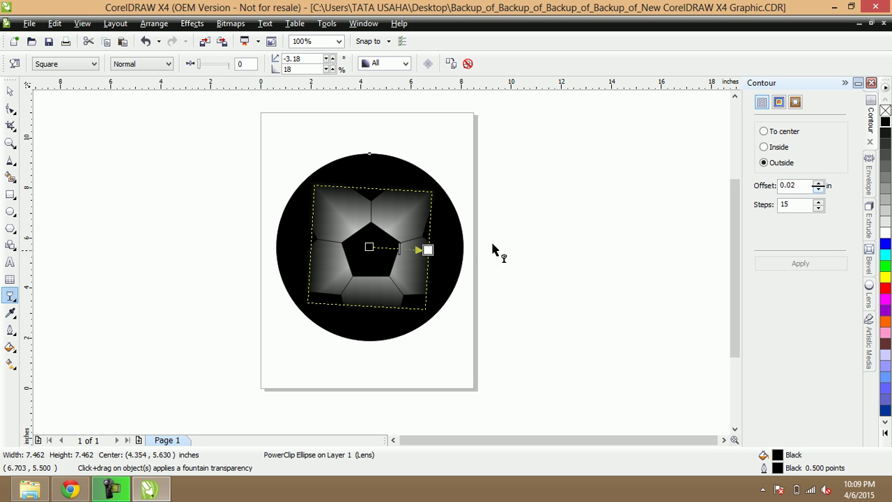
left_click_drag(428, 249, 462, 255)
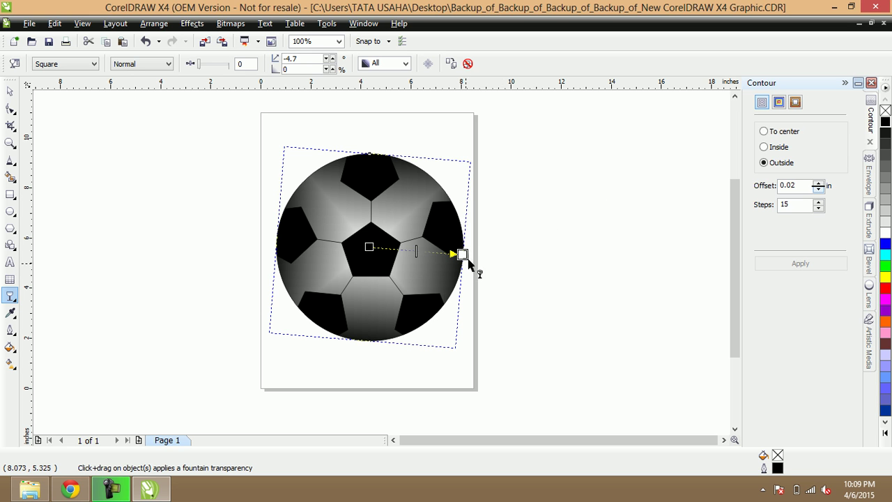
left_click_drag(462, 254, 561, 246)
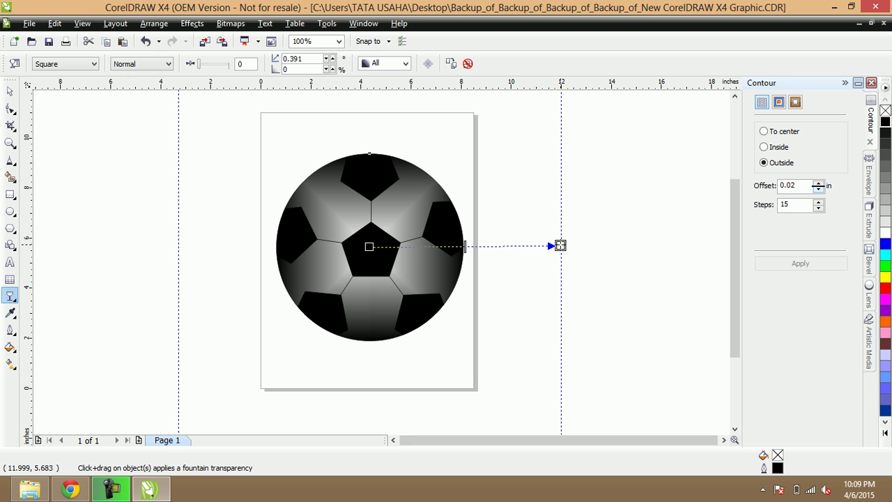
left_click_drag(561, 245, 477, 248)
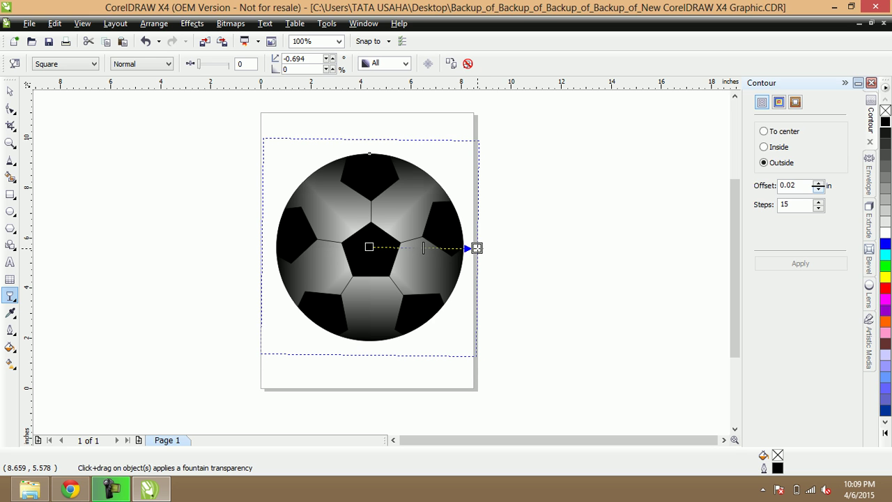
- Try white, blue, red, 20% Black and 90% Black as the ball's fill and return it to black
left_click(884, 234)
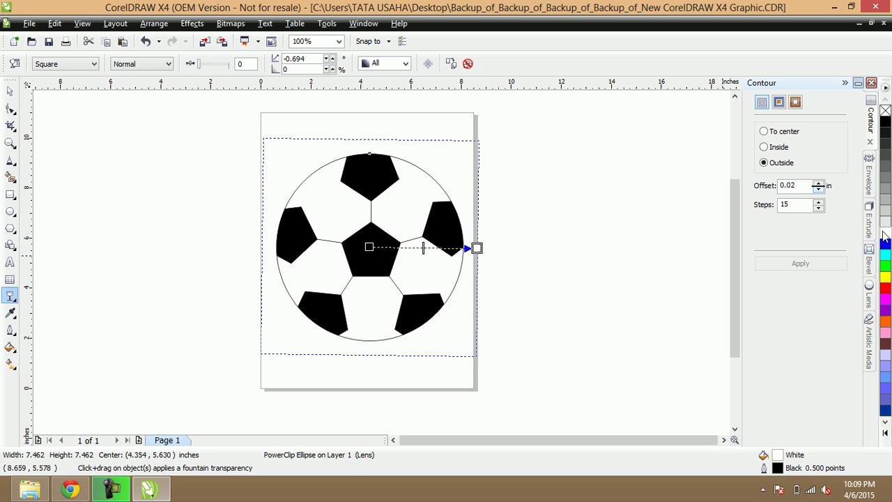
left_click(886, 245)
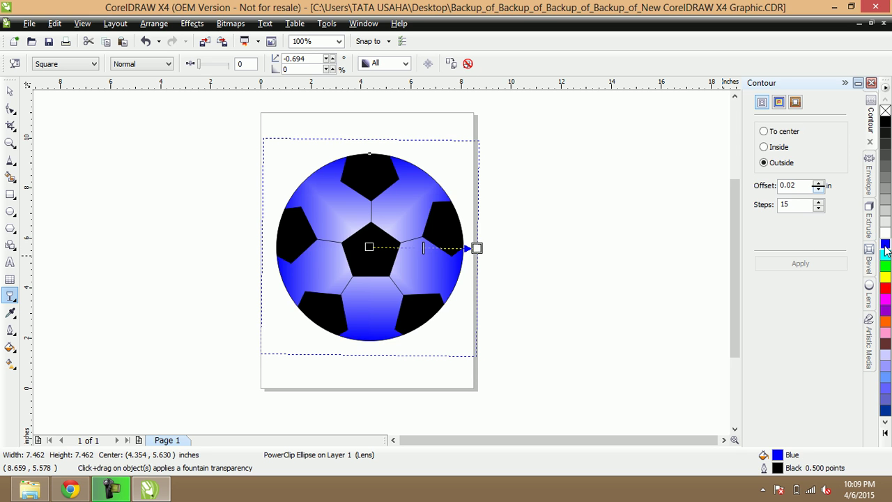
left_click(885, 289)
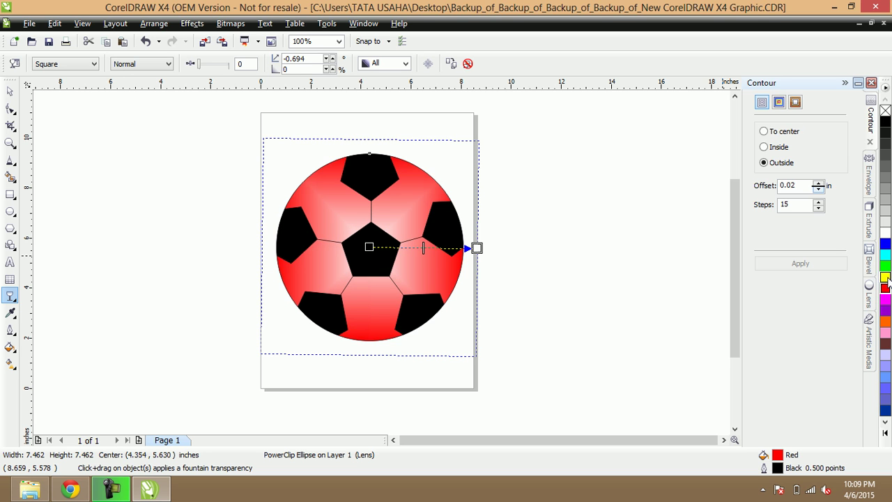
left_click(885, 212)
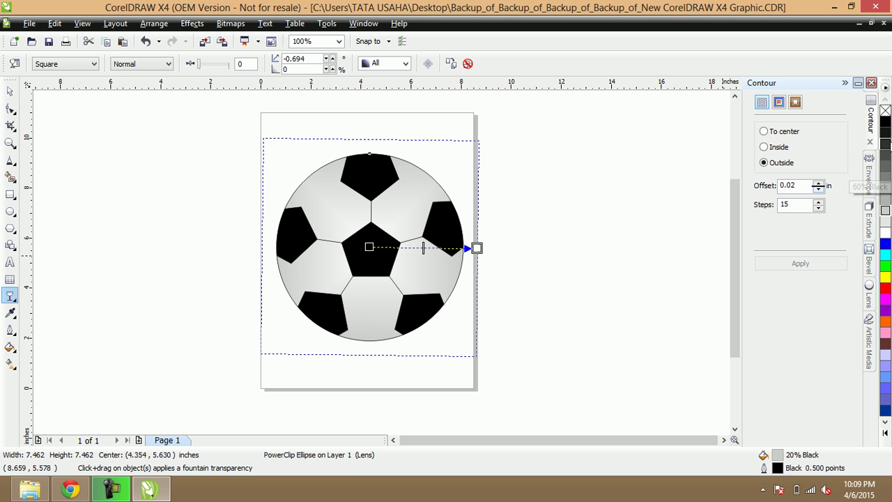
left_click(885, 133)
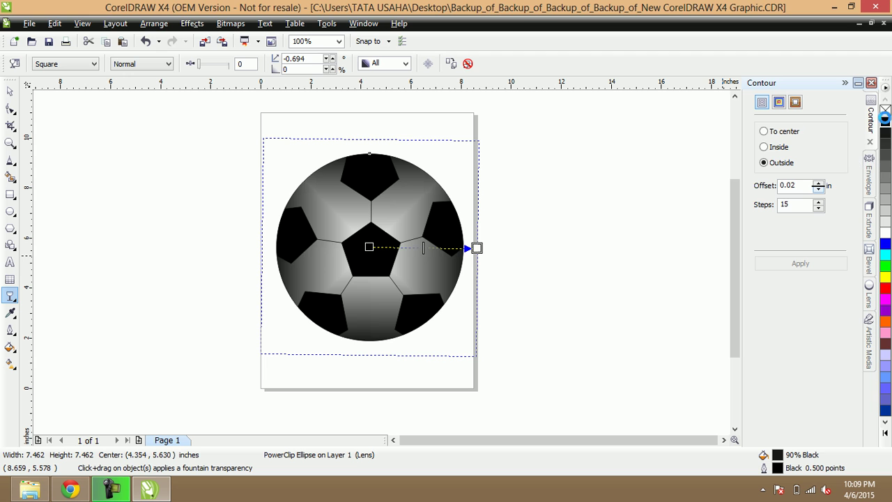
left_click(886, 122)
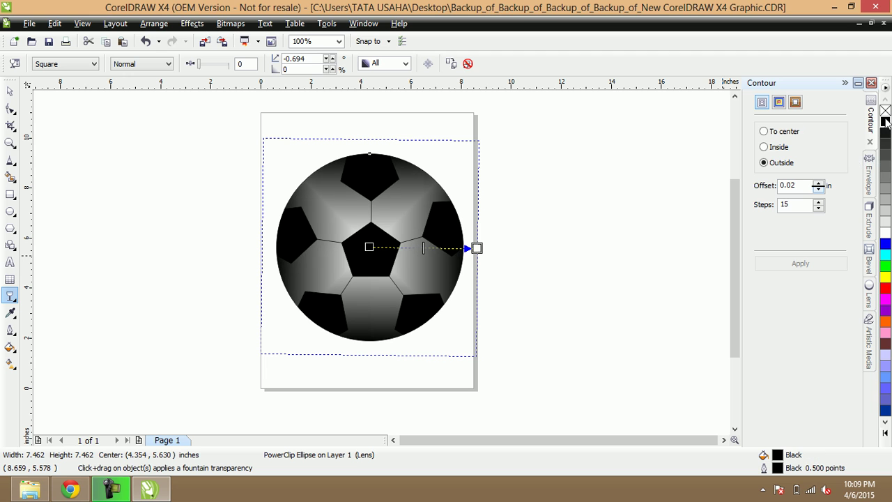
- Deselect the shaded soccer ball and inspect its final appearance on the page
left_click(10, 91)
left_click(614, 221)
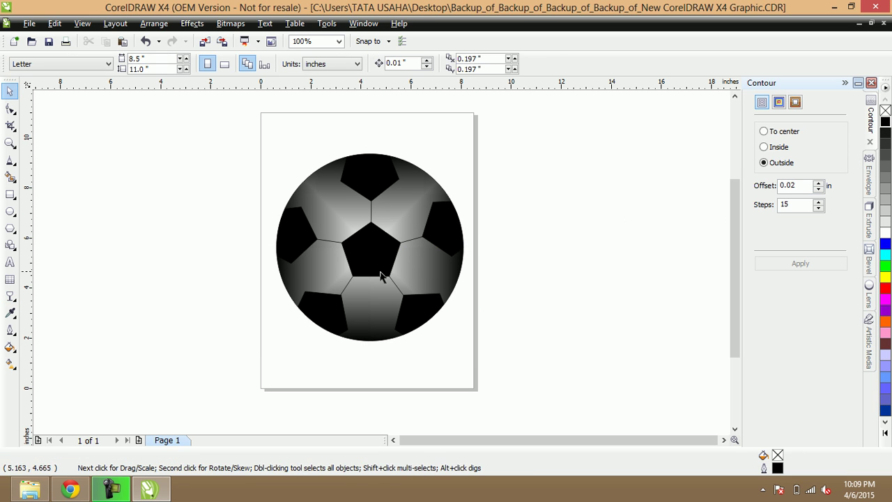
scroll(396, 279, "down", 1)
scroll(371, 263, "up", 1)
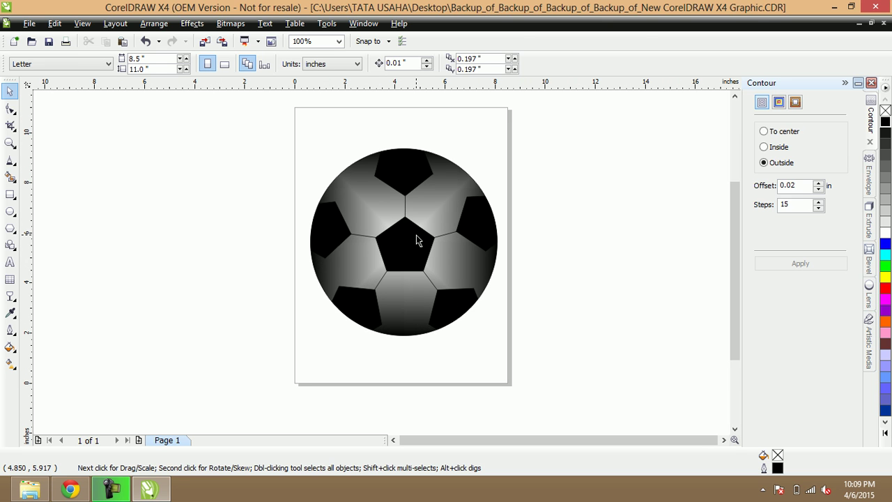